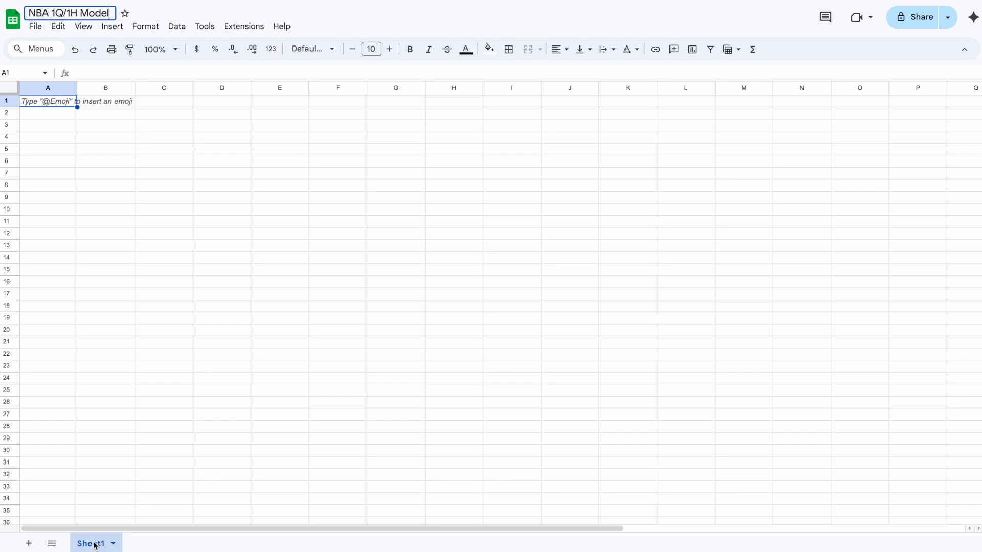
Rename the first sheet to "NBA Model Projections".
type("NAB Model Projections")
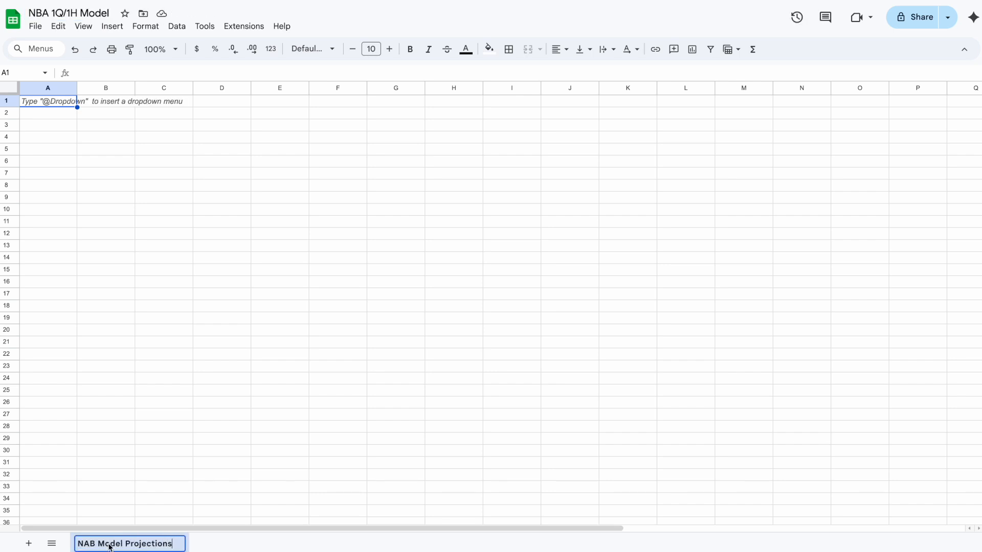
key("BackSpace")
key("BackSpace")
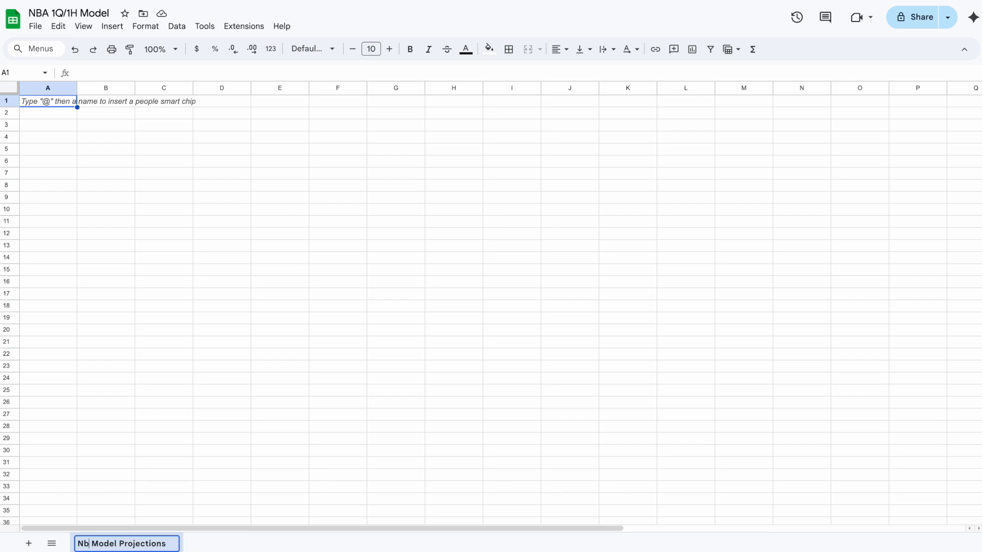
type("BA")
key("Return")
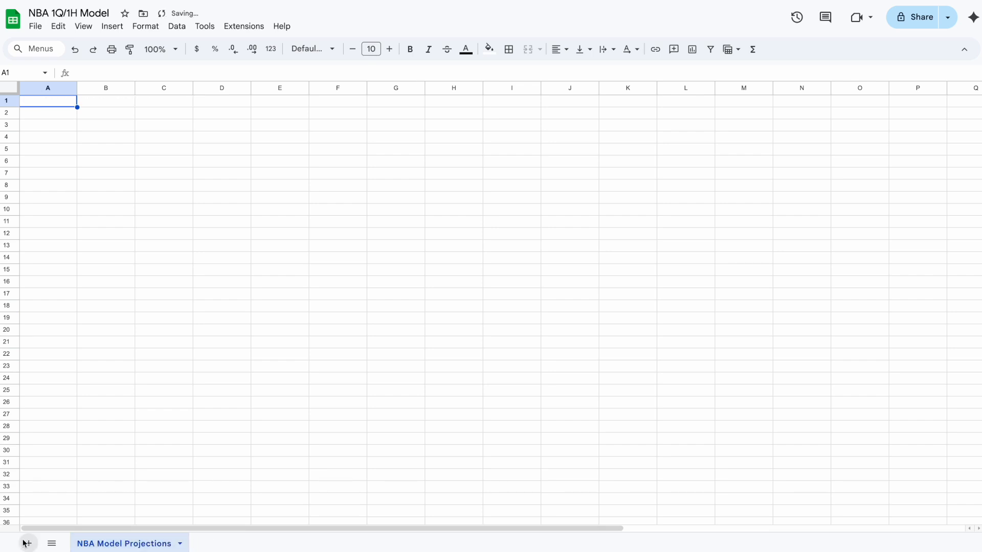
Add a new sheet and name it "Data Dump".
left_click(28, 543)
double_click(209, 546)
type("Data Du")
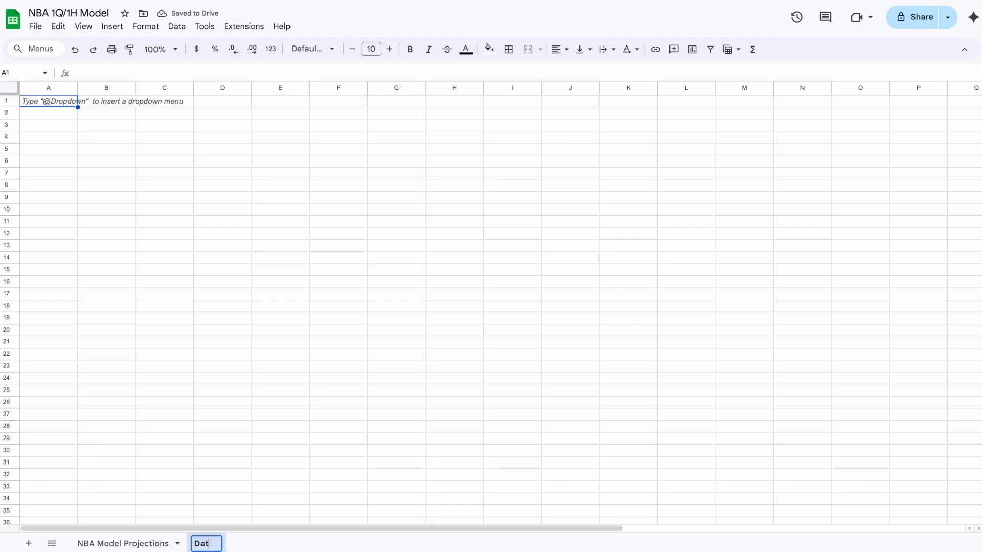
type("mp")
key("Return")
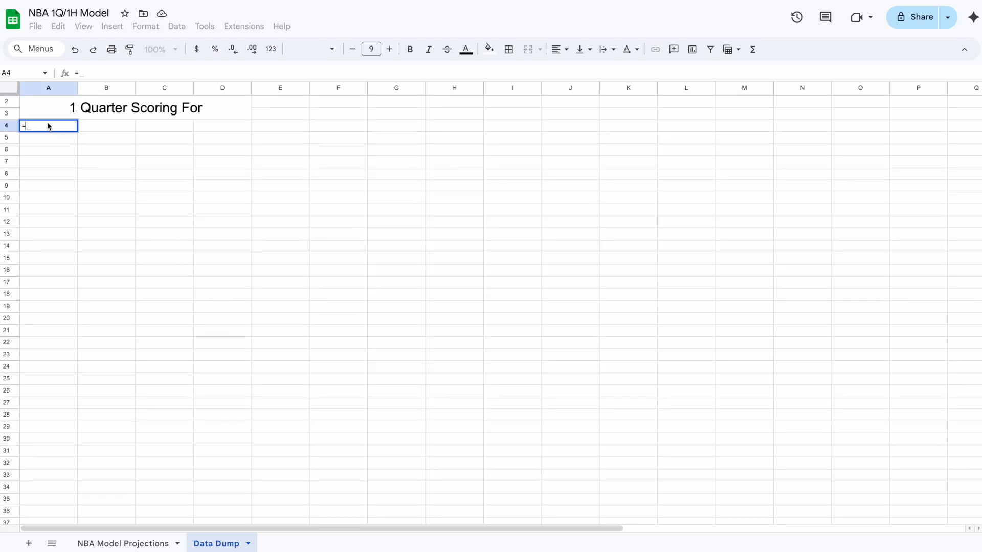
In A4, enter an IMPORTHTML formula pulling table 0 from the TeamRankings 1st-quarter-points-per-game URL.
type("import")
key("Down")
key("Down")
key("Down")
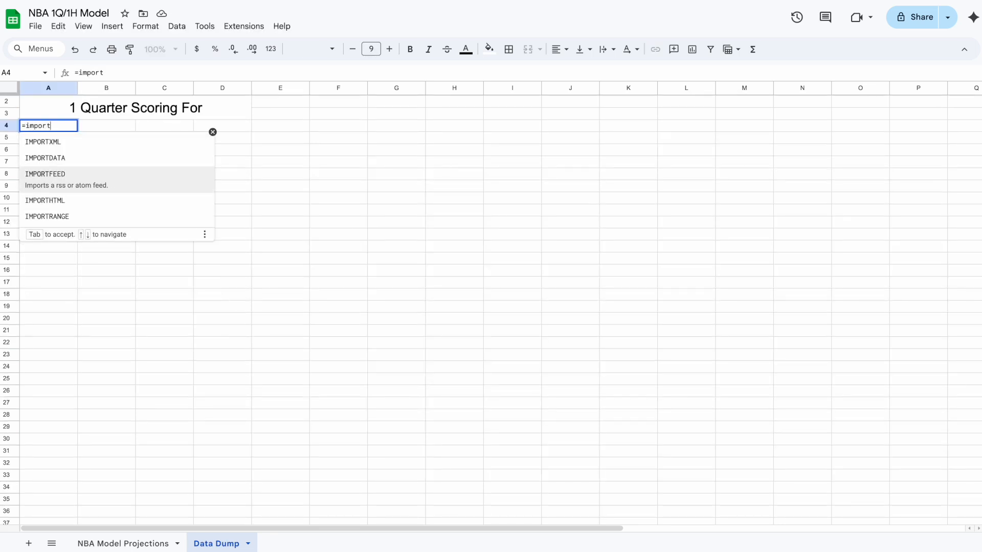
key("Tab")
type("\"")
type("https://www.teamrankings.com/nba/stat/1st-quarter-points-per-game")
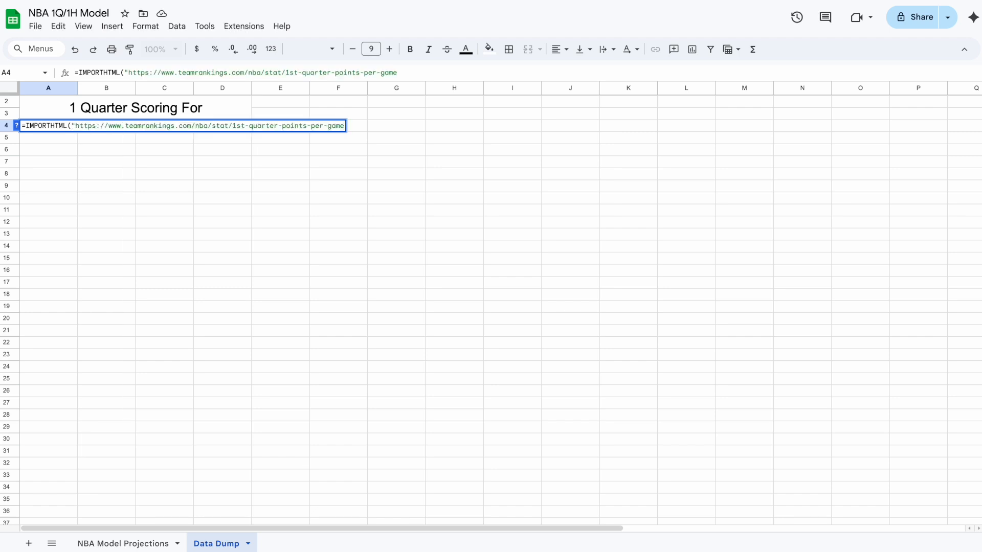
type("\", \"tan")
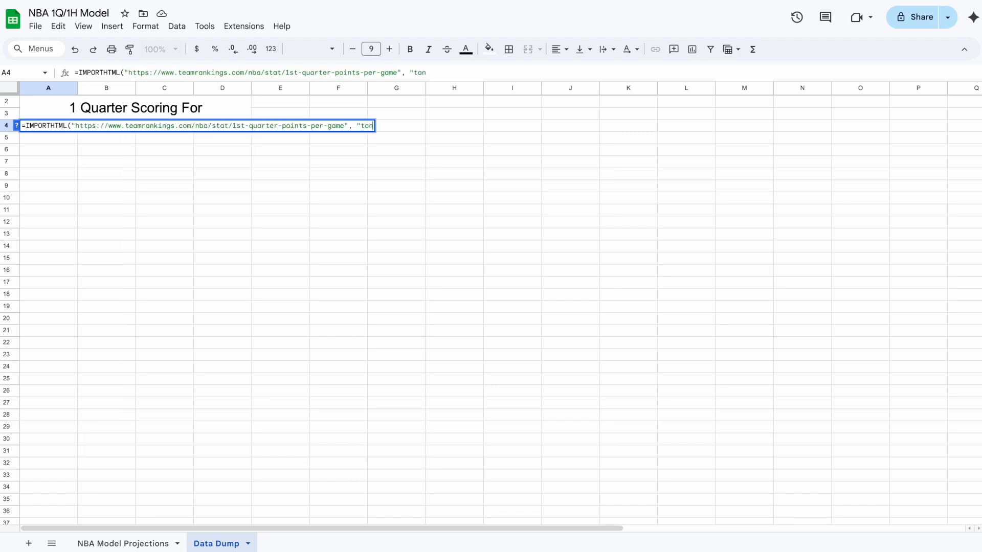
key("BackSpace")
type("ble\", ")
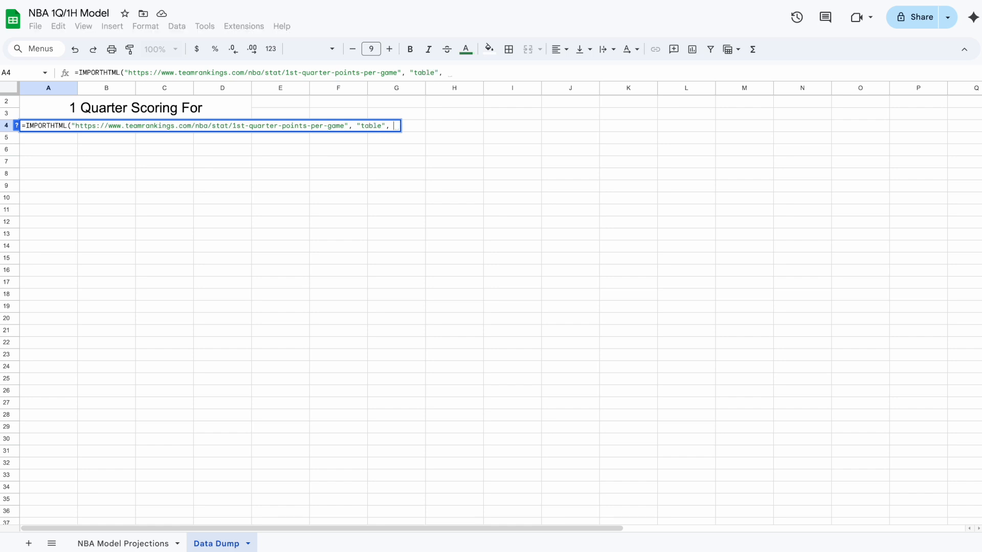
type("\"")
key("BackSpace")
type("0)")
key("Return")
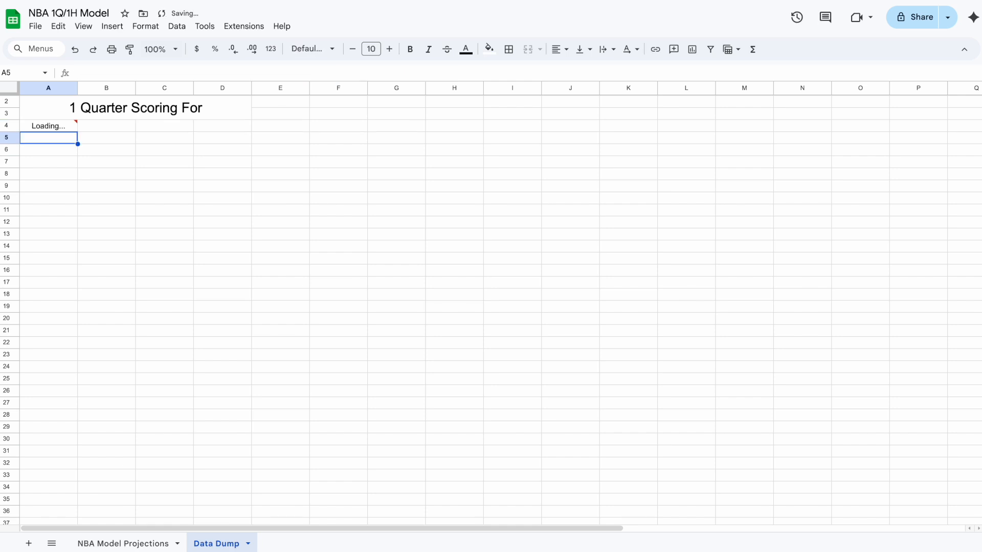
left_click(941, 77)
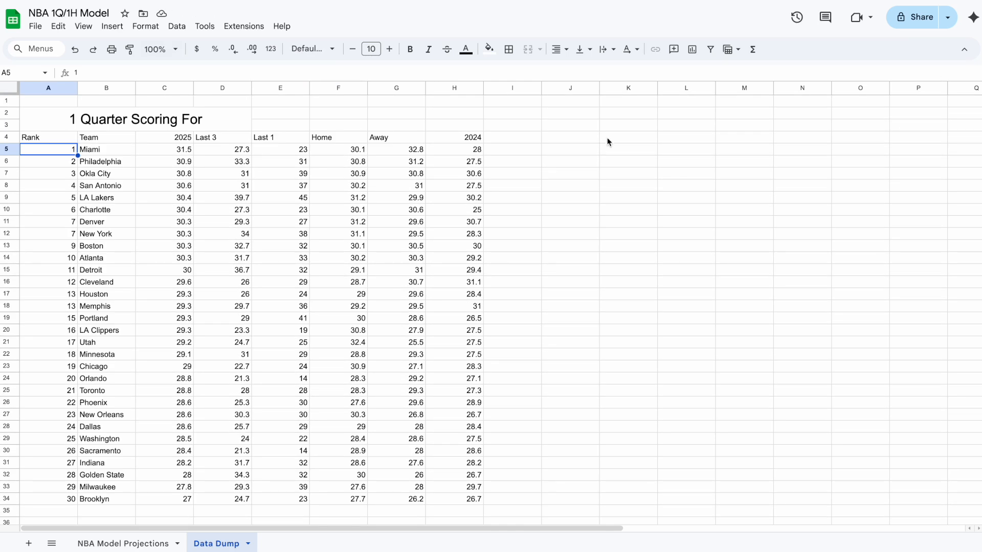
Merge K2:M3 and enter the heading "1Q Scoring Against".
left_click_drag(610, 115, 763, 134)
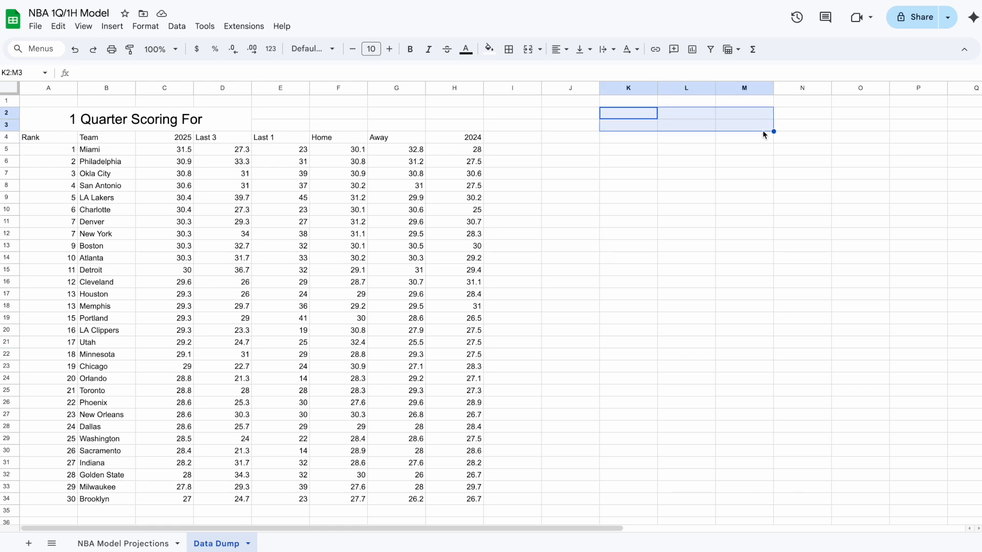
left_click(528, 49)
type("1Q Scoring Against")
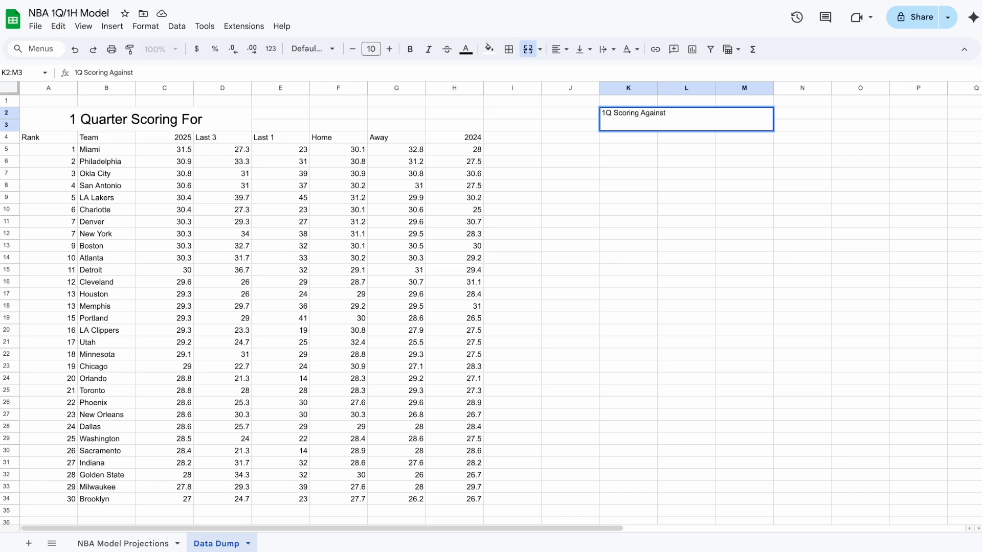
left_click(628, 161)
Begin an IMPORTHTML formula in K4 and copy the URL of TeamRankings' NBA Opponent 1st Quarter Points per Game page.
left_click(625, 137)
type("=import")
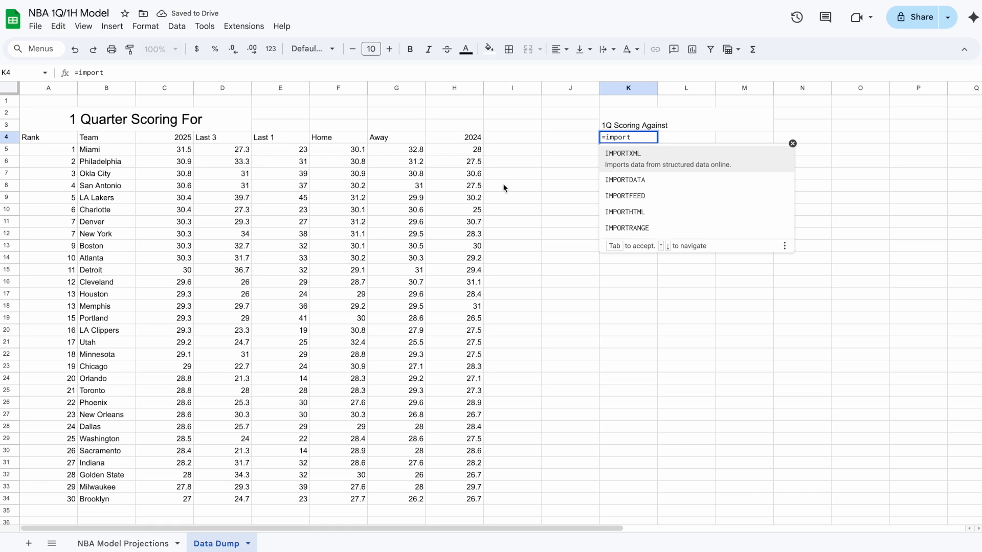
left_click(625, 208)
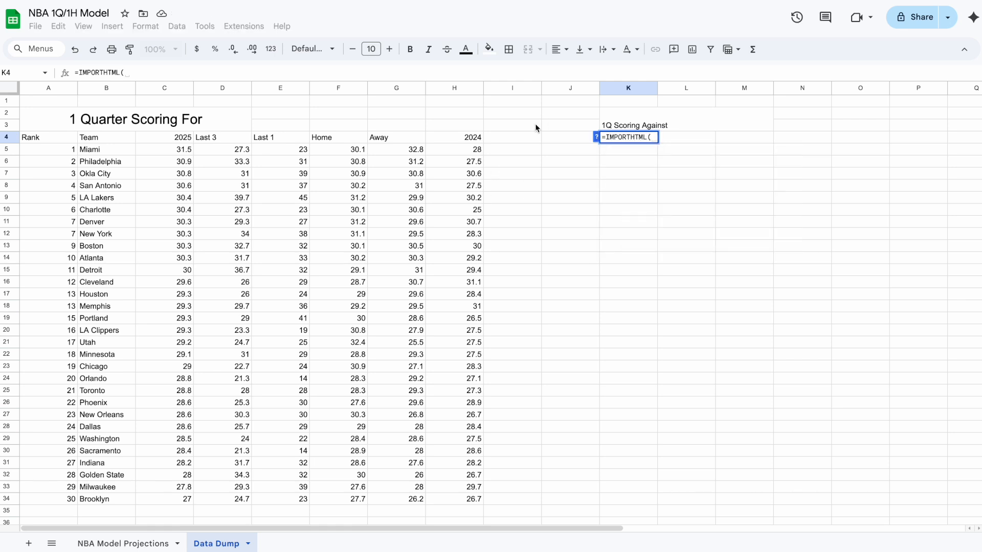
left_click(915, 0)
scroll(245, 121, "up", 7)
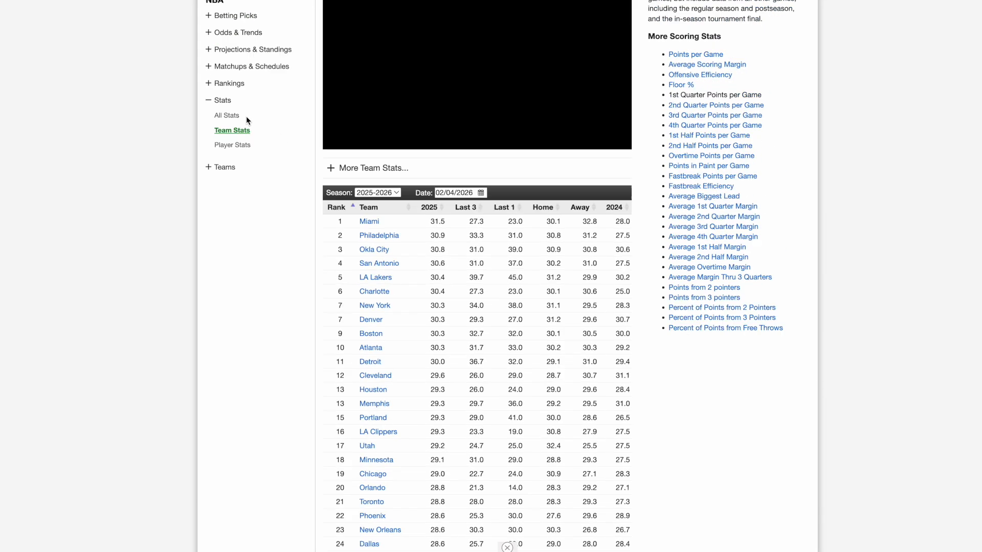
key("alt+Left")
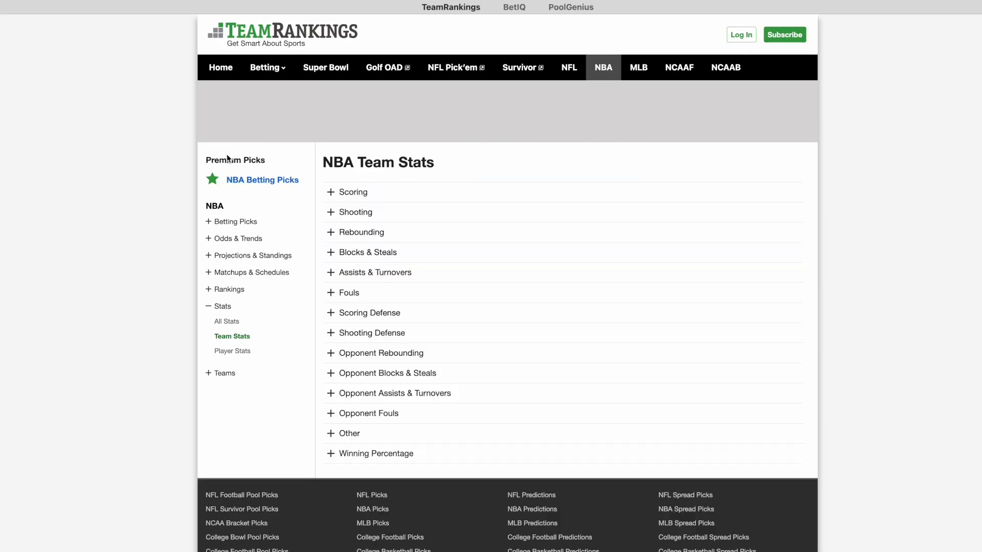
left_click(363, 198)
scroll(385, 267, "down", 1)
left_click(364, 146)
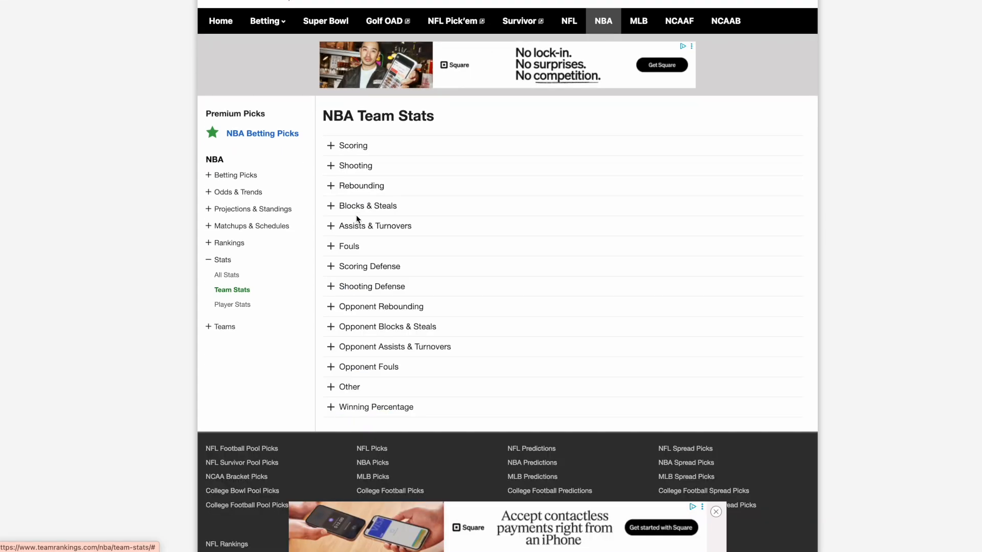
left_click(361, 267)
scroll(358, 268, "down", 2)
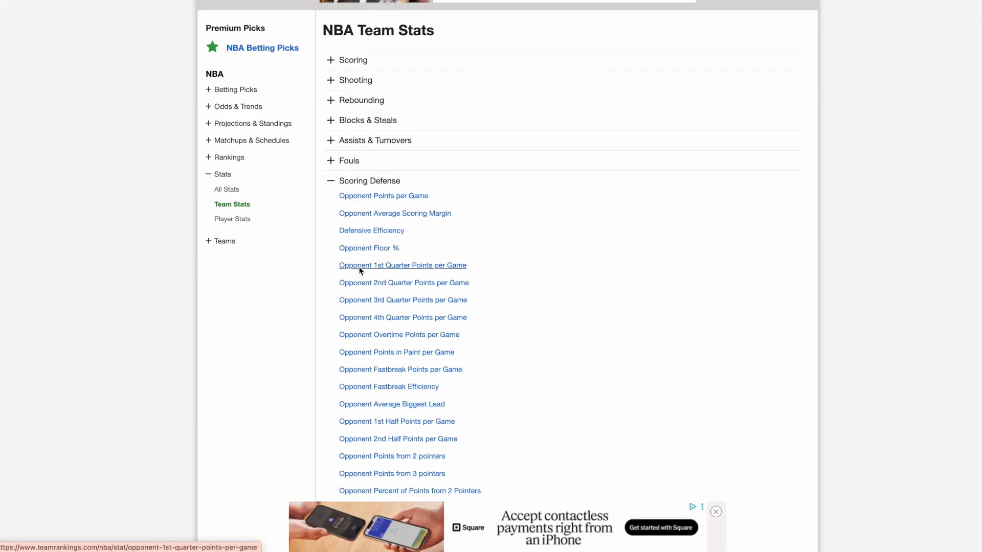
left_click(358, 268)
left_click(350, 0)
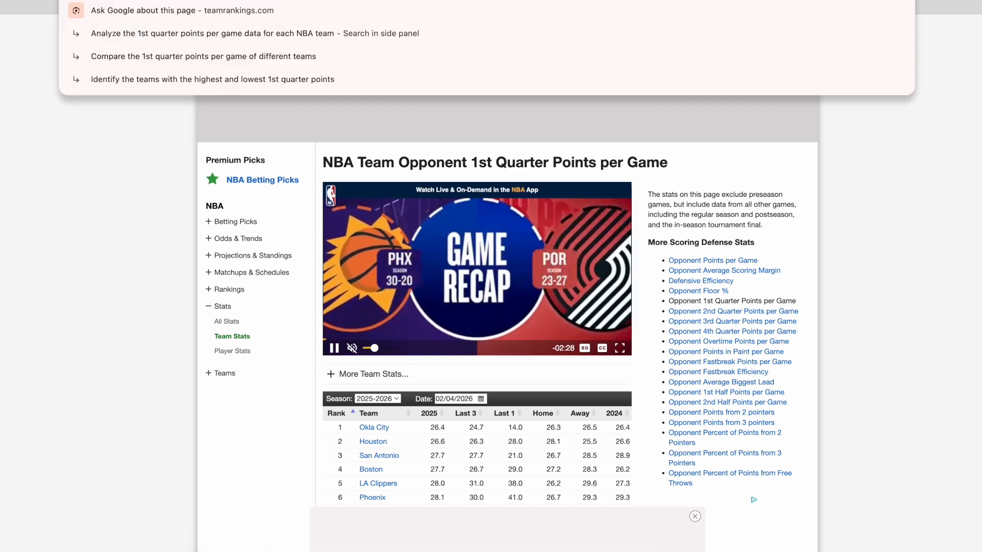
left_click(140, 119)
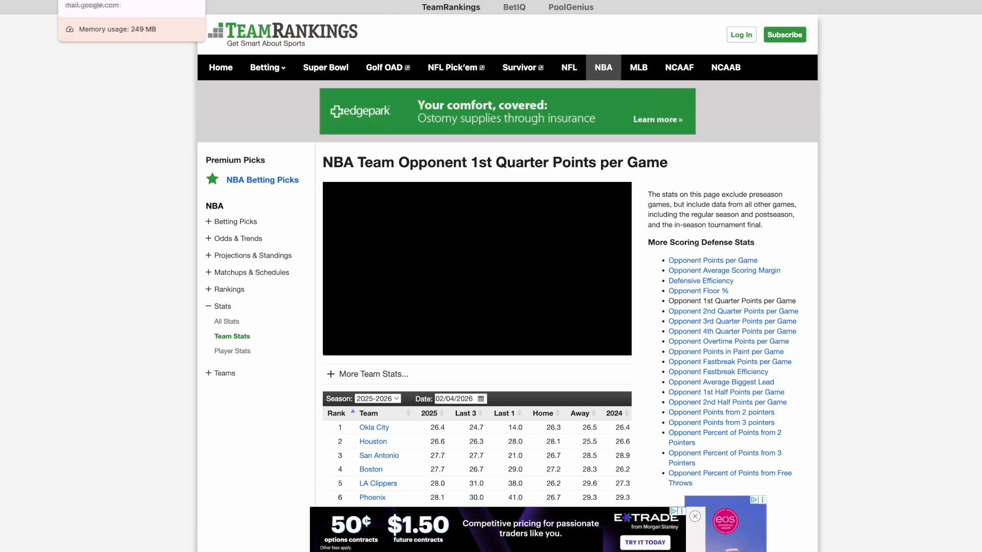
Complete K4's formula to import table 0 from the opponent-1st-quarter-points-per-game URL.
left_click(103, 0)
type("\"")
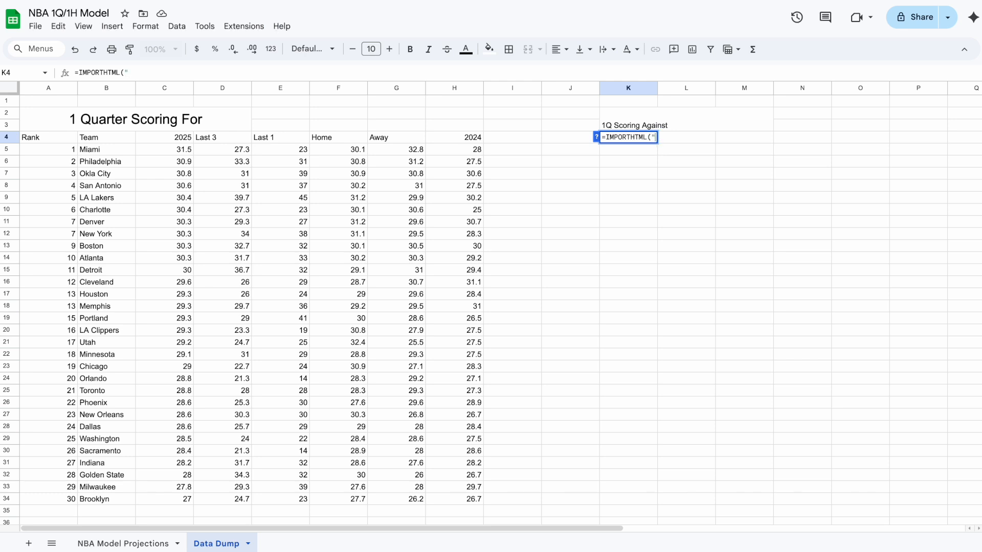
type("https://www.teamrankings.com/nba/stat/opponent-1st-quarter-points-per-game")
type("\",")
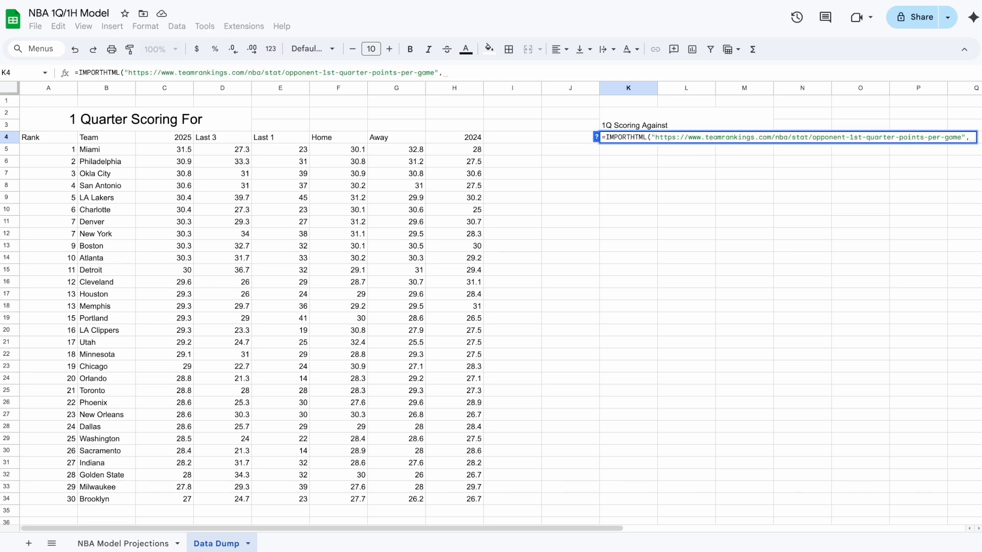
type("\"table\",0)")
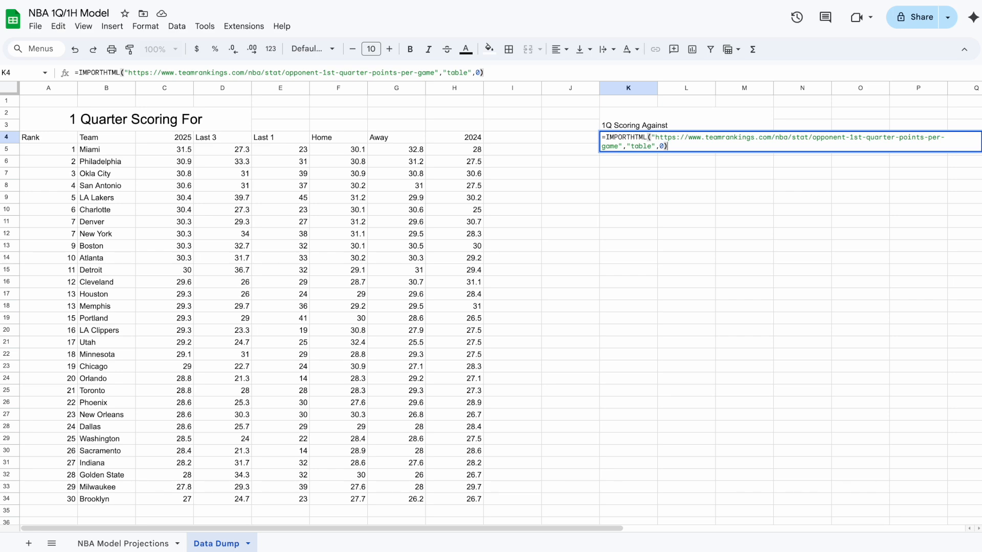
key("Return")
scroll(653, 213, "right", 5)
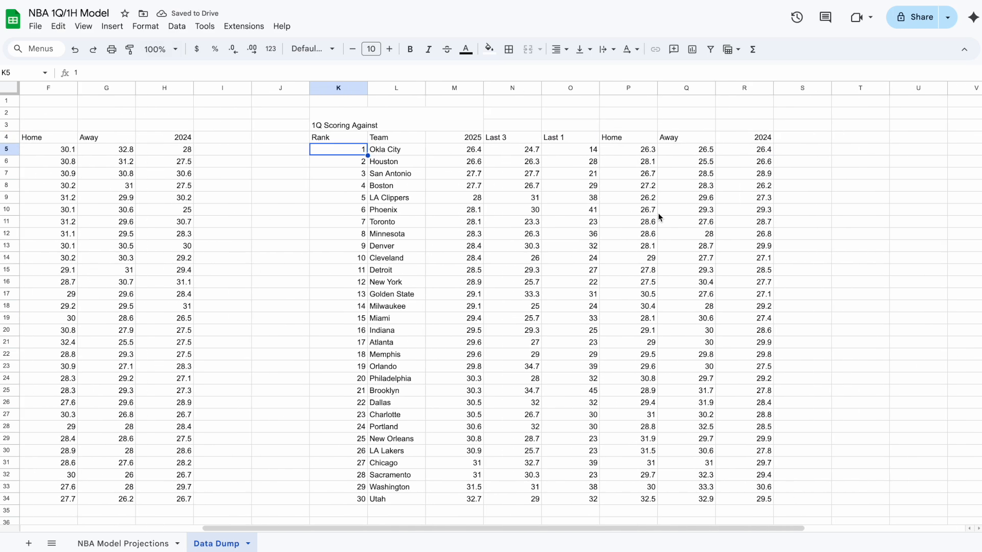
scroll(653, 213, "left", 3)
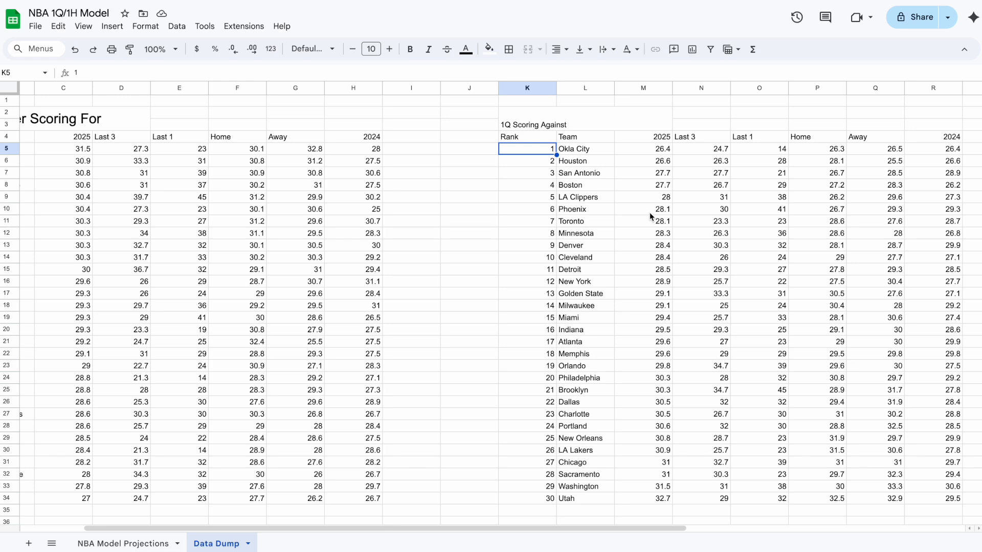
scroll(649, 213, "right", 6)
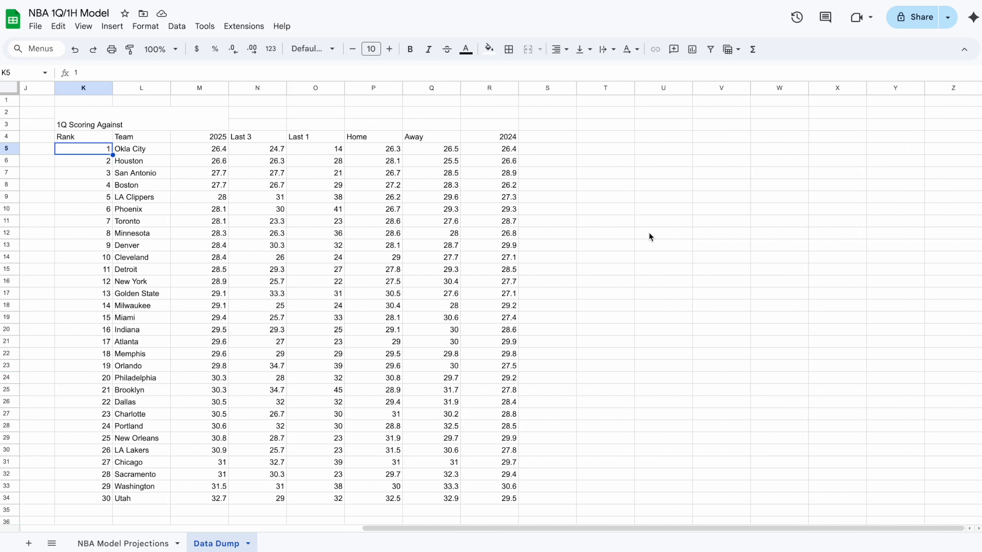
Enter the heading "1H Scoring For" in T3.
left_click(604, 127)
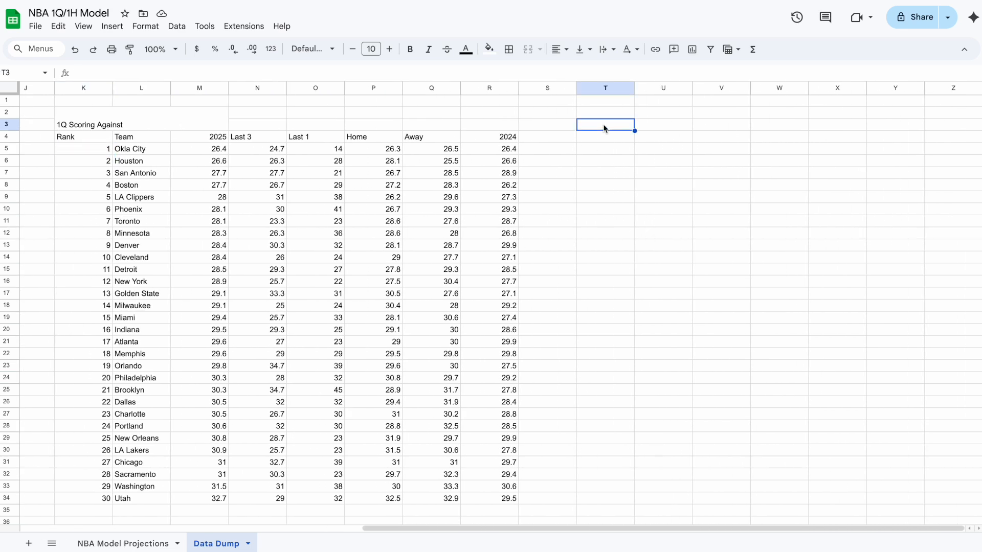
type("1H Scoring")
key("Right")
key("Left")
Merge T2:Y3 and center the heading horizontally and vertically.
key("shift+Up")
key("shift+Right")
key("shift+Right")
key("shift+Right")
key("shift+Right")
key("shift+Right")
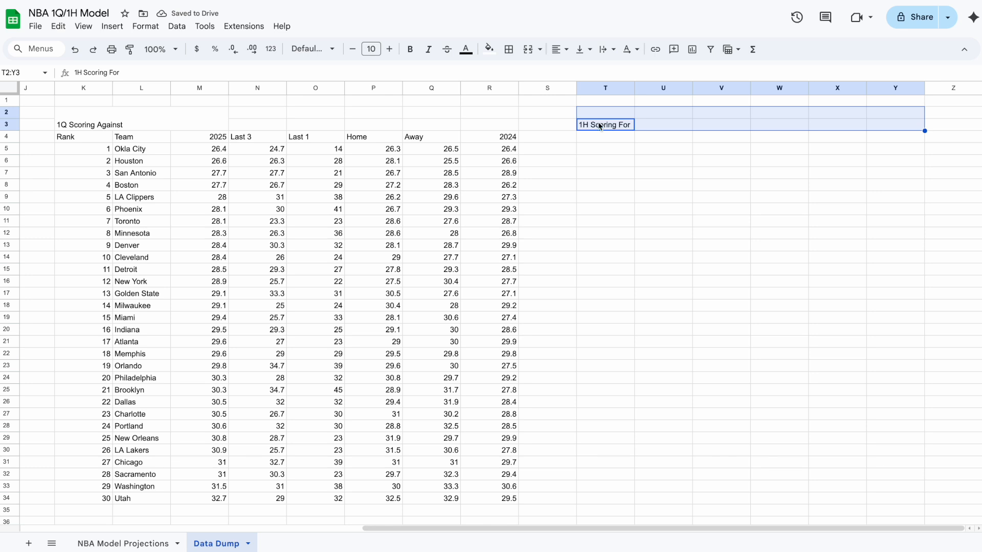
left_click(528, 50)
left_click(559, 49)
left_click(576, 72)
left_click(583, 49)
left_click(596, 72)
left_click(608, 141)
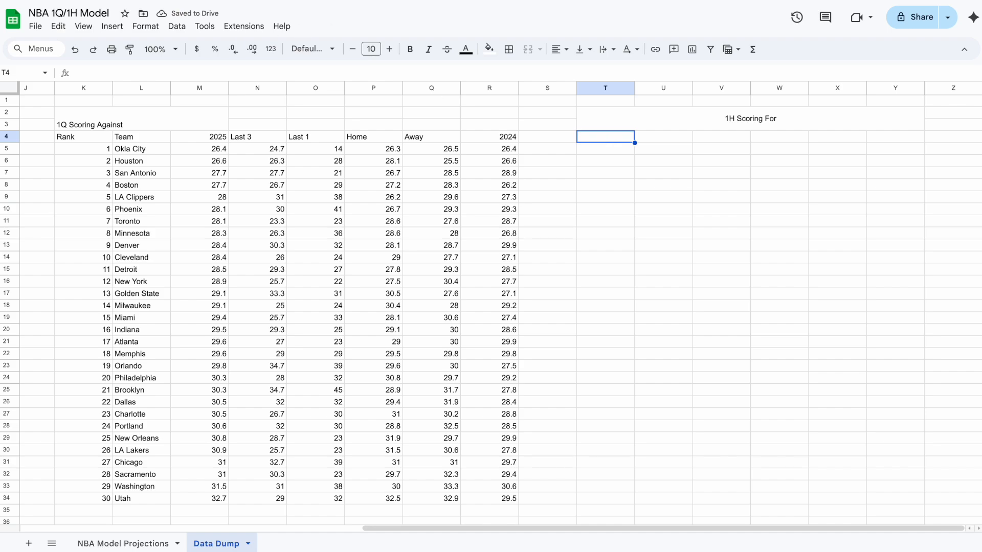
Open TeamRankings' NBA 1st Half Points per Game page and copy its URL.
left_click(767, 1)
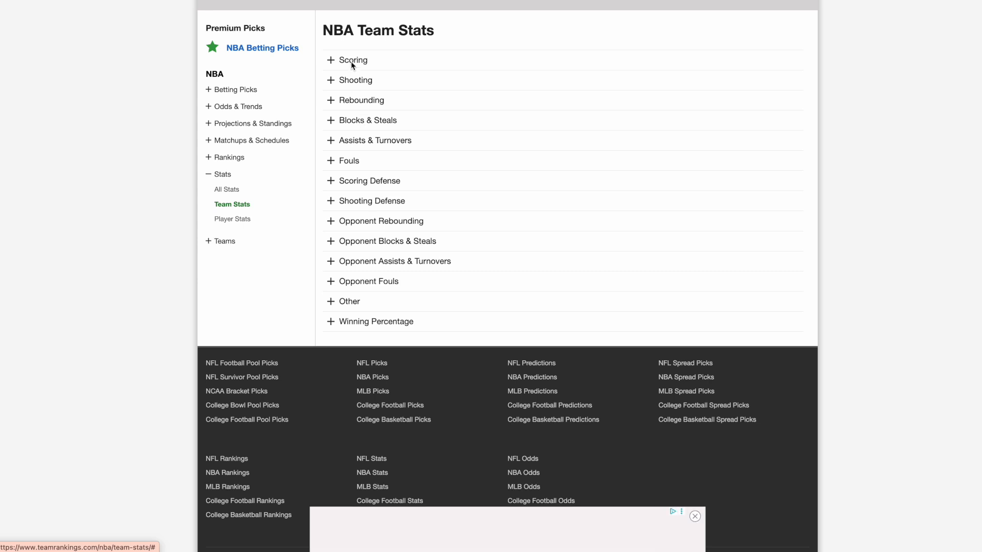
left_click(355, 60)
left_click(373, 213)
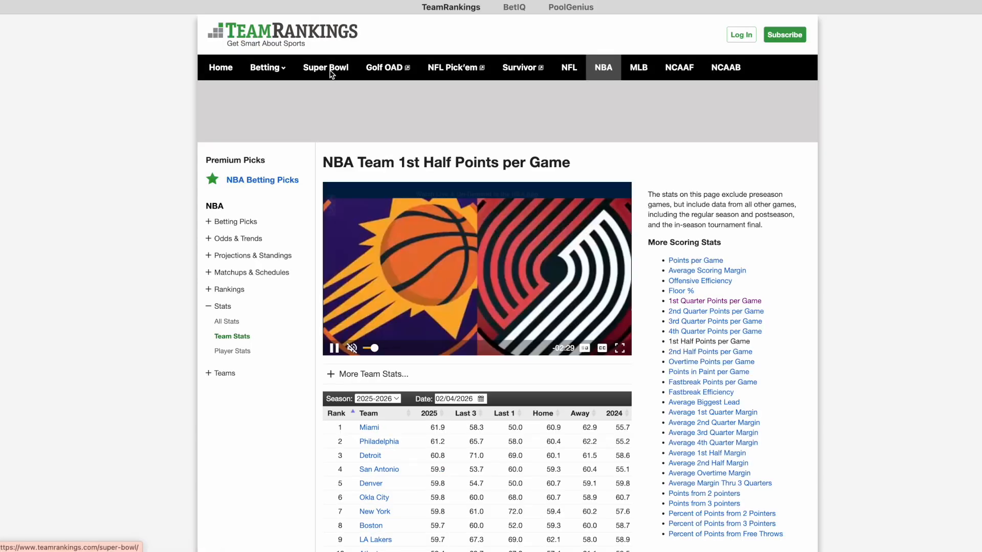
left_click(140, 1)
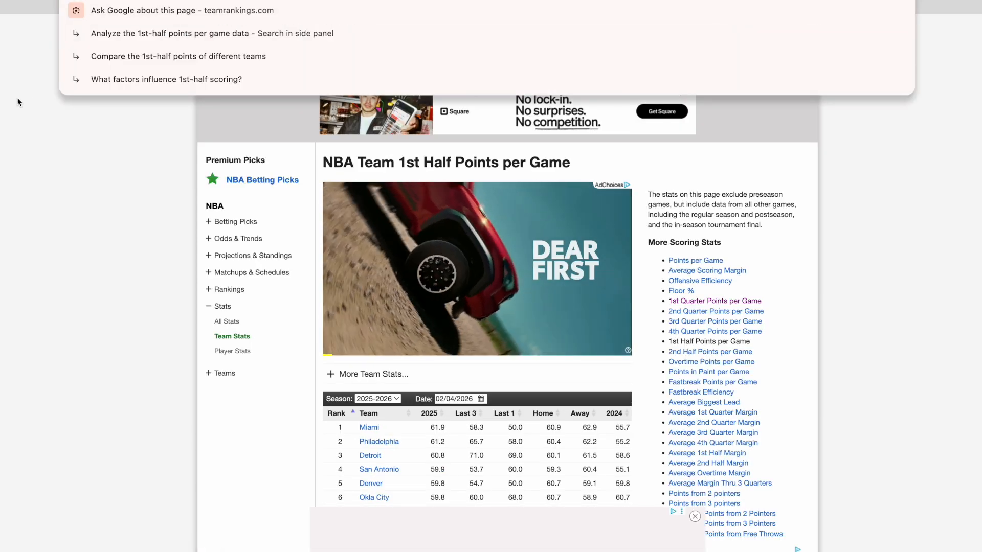
double_click(18, 101)
left_click(16, 1)
left_click(117, 1)
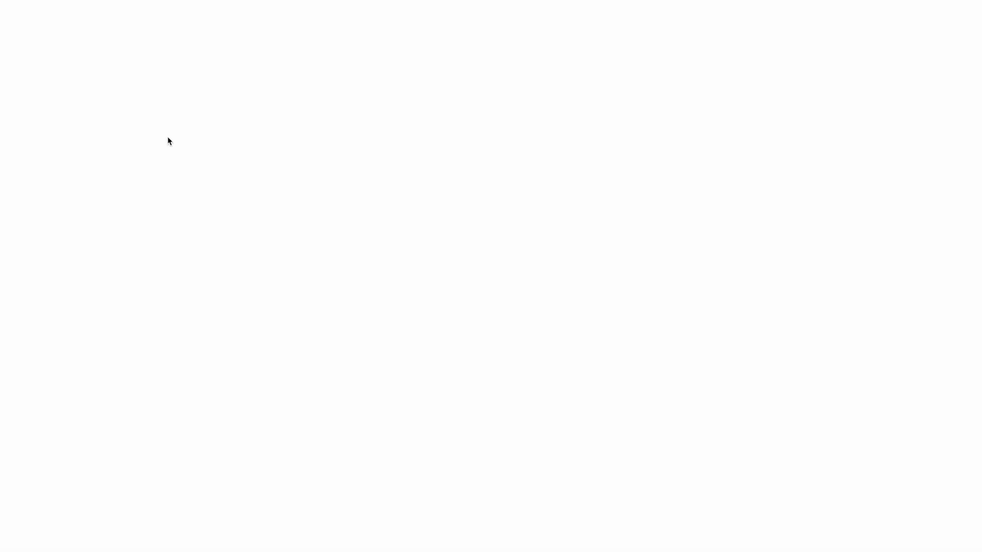
Enter an IMPORTHTML formula in T4 importing table 0 from the 1st-half-points-per-game URL.
type("=import")
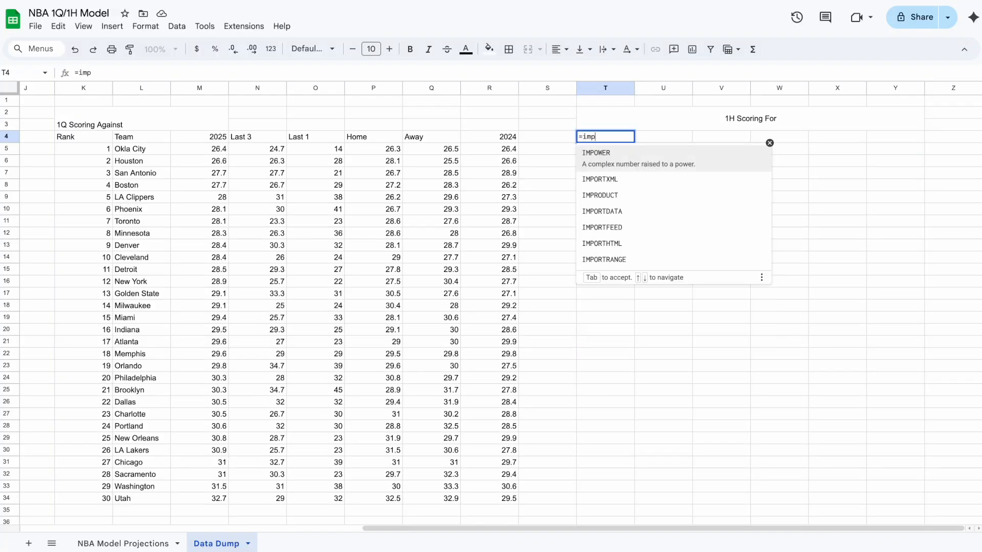
key("Down")
key("Down")
key("Down")
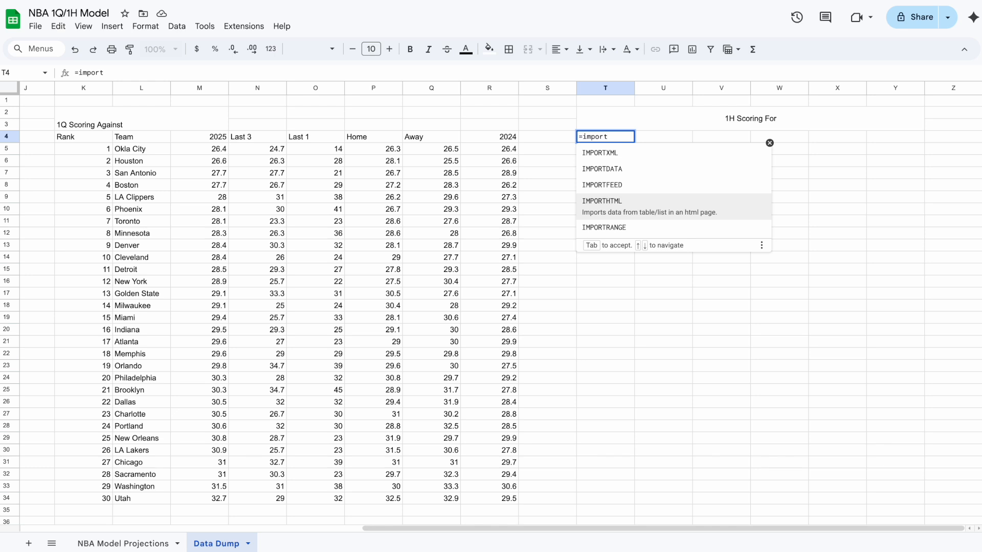
key("Tab")
type("\"")
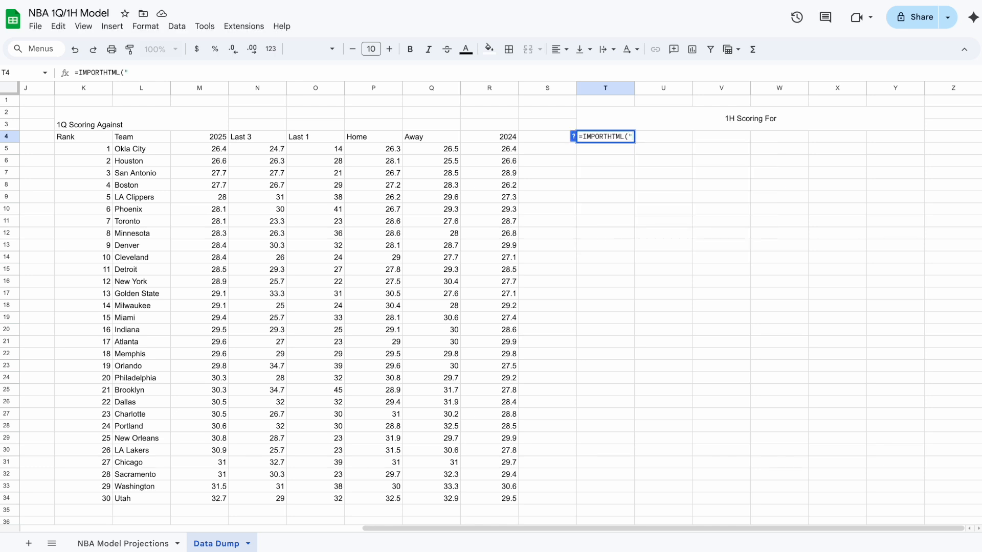
type("https://www.teamrankings.com/nba/stat/1st-half-points-per-game")
type("\",\"")
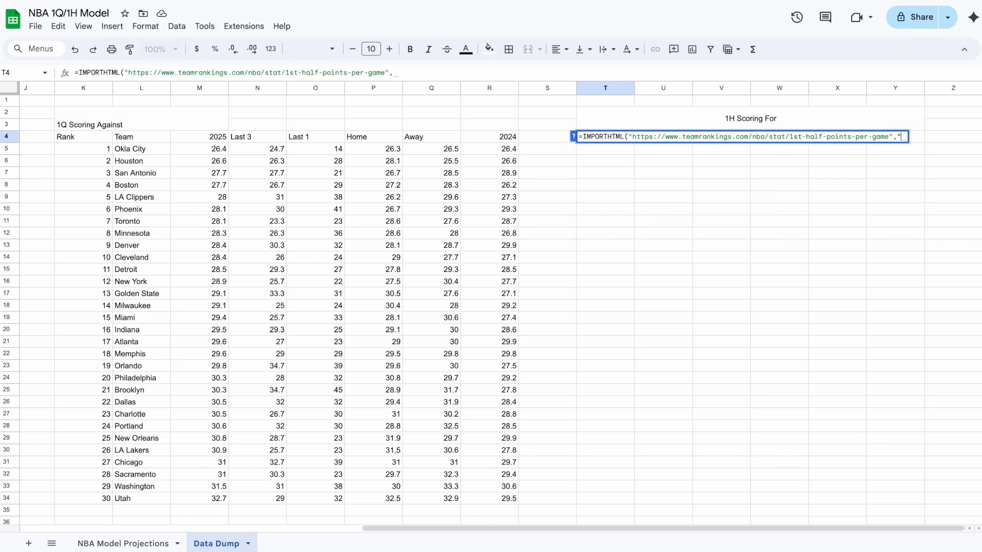
type("table\", 0)")
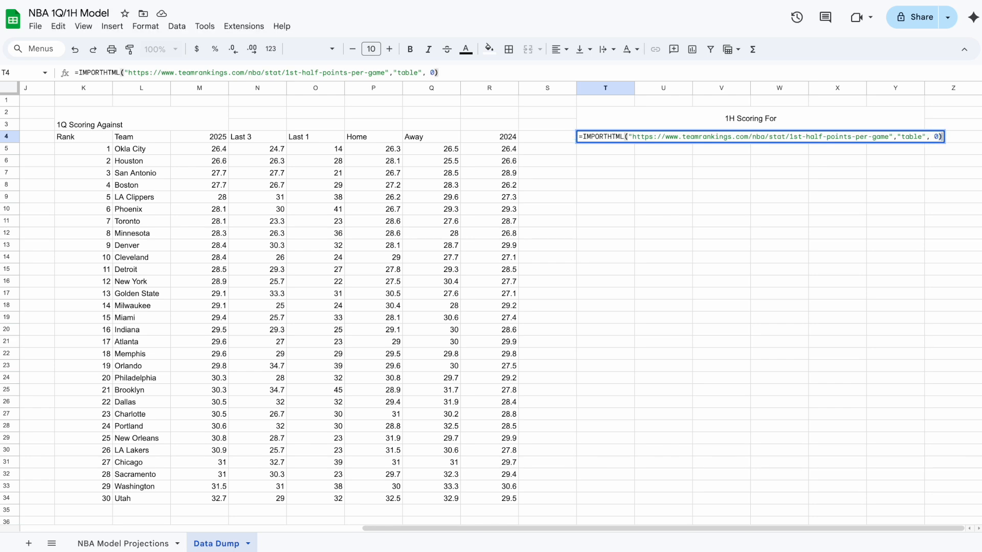
key("Return")
Merge AC2:AG3 and enter the heading "1H scoring Against".
scroll(666, 138, "right", 5)
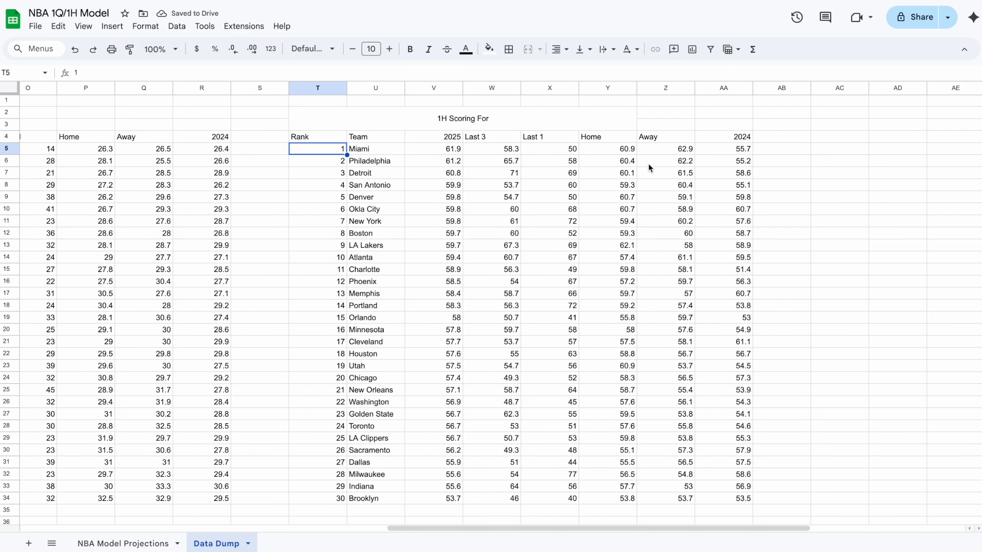
left_click_drag(661, 116, 898, 127)
left_click(528, 50)
type("1H scoring Agains")
left_click(717, 185)
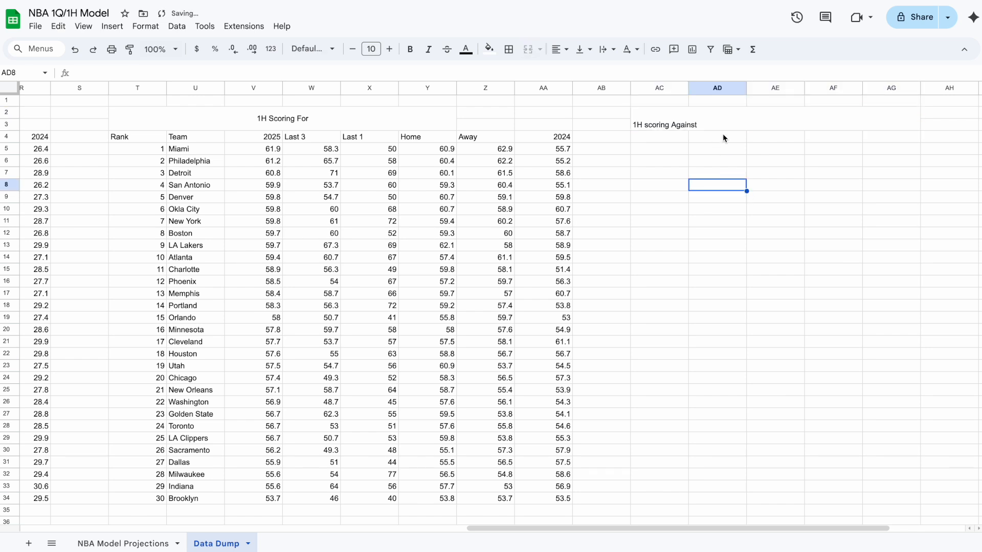
Center the "1H scoring Against" heading horizontally and vertically and set its font size to 21.
left_click(716, 123)
left_click(559, 50)
left_click(578, 72)
left_click(581, 50)
left_click(599, 72)
double_click(390, 49)
double_click(390, 49)
Set the "1H Scoring For" heading to font size 21 and fill it with cornflower blue.
double_click(390, 49)
left_click(390, 49)
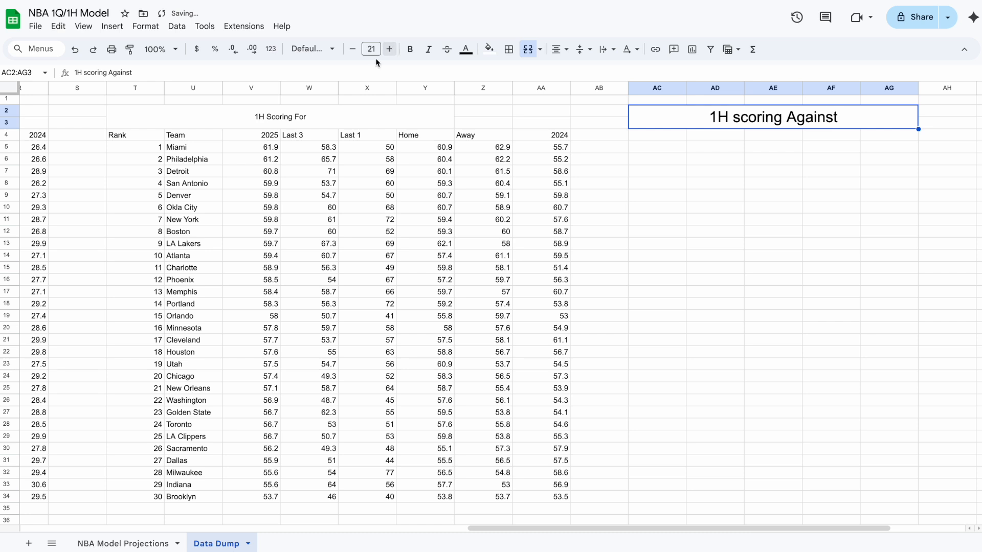
left_click(313, 121)
double_click(390, 49)
double_click(390, 49)
double_click(389, 49)
double_click(390, 49)
double_click(390, 49)
left_click(390, 49)
left_click(489, 49)
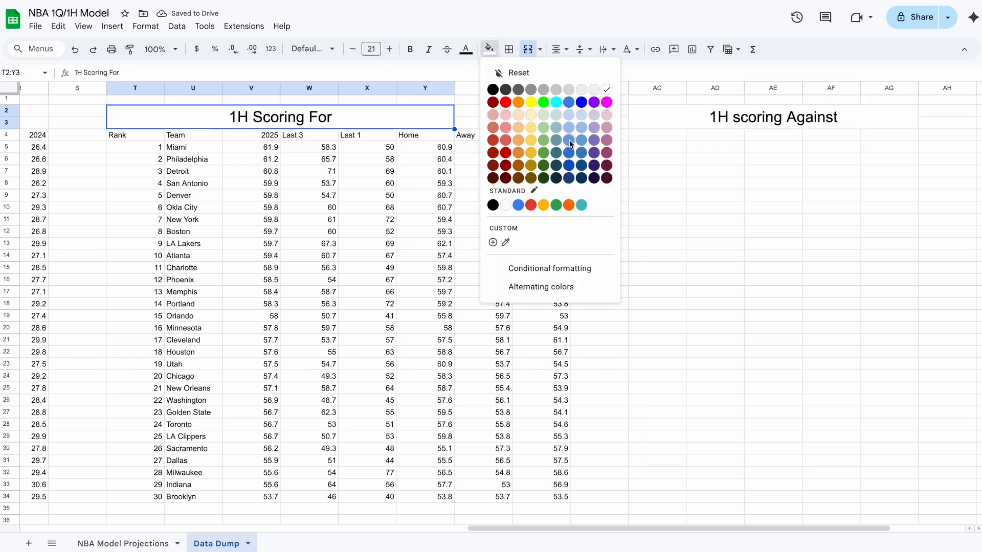
left_click(570, 140)
Fill the "1H scoring Against" heading with cornflower blue.
left_click(672, 112)
left_click(489, 49)
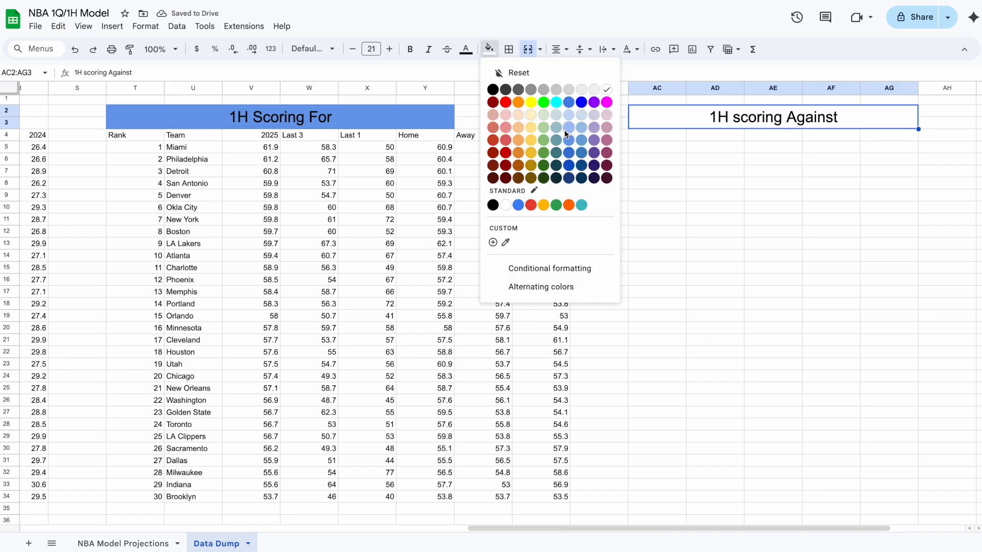
left_click(568, 128)
left_click(490, 49)
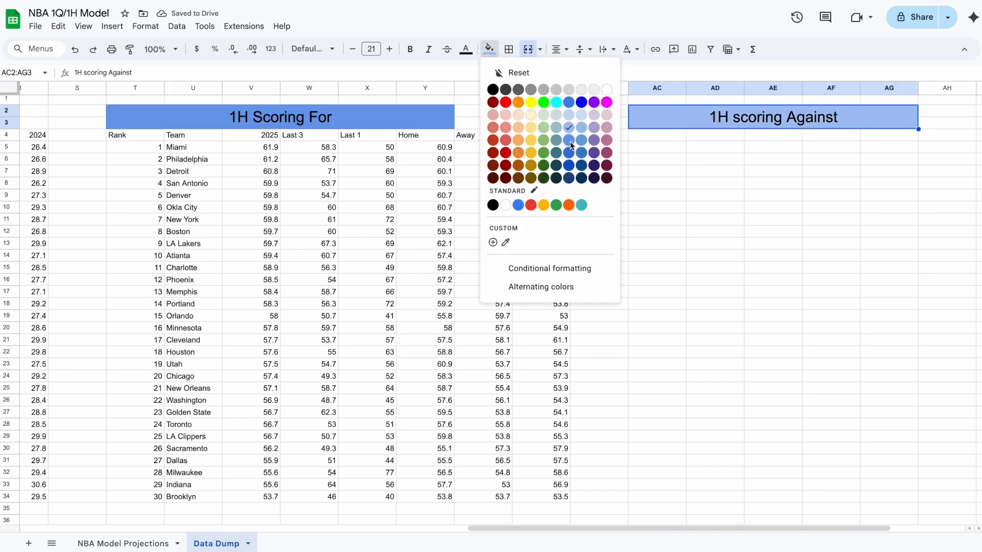
left_click(569, 140)
left_click(634, 184)
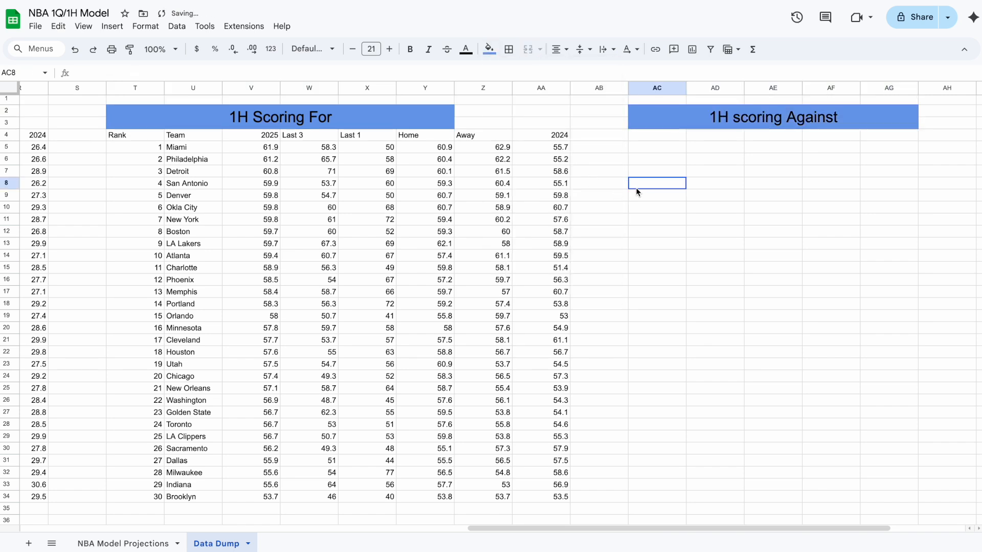
Begin an IMPORTHTML formula in AC4 and copy the URL of TeamRankings' NBA Opponent 1st Half Points per Game page.
left_click(650, 137)
type("=miopor")
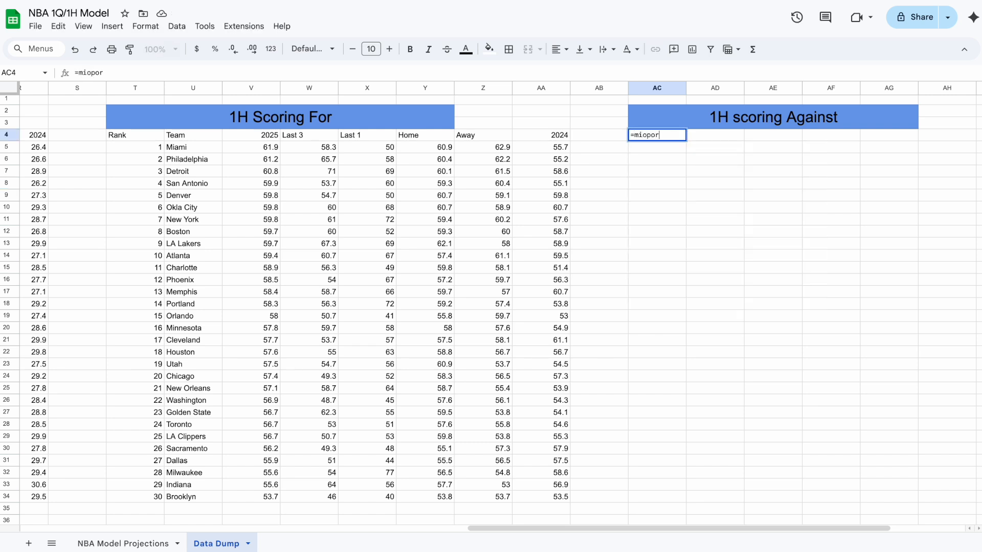
key("BackSpace")
key("BackSpace")
key("BackSpace")
key("BackSpace")
key("BackSpace")
type("import")
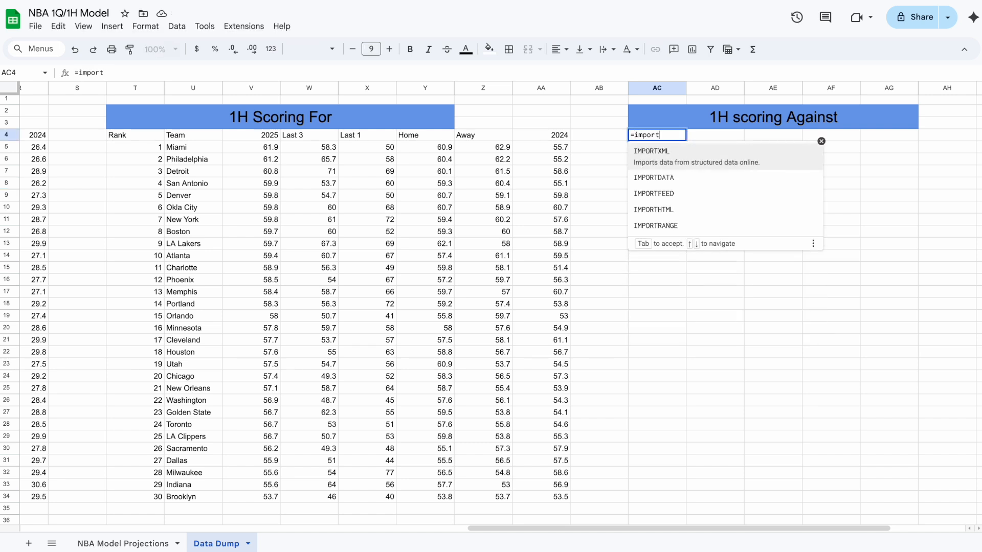
left_click(662, 209)
type("\"")
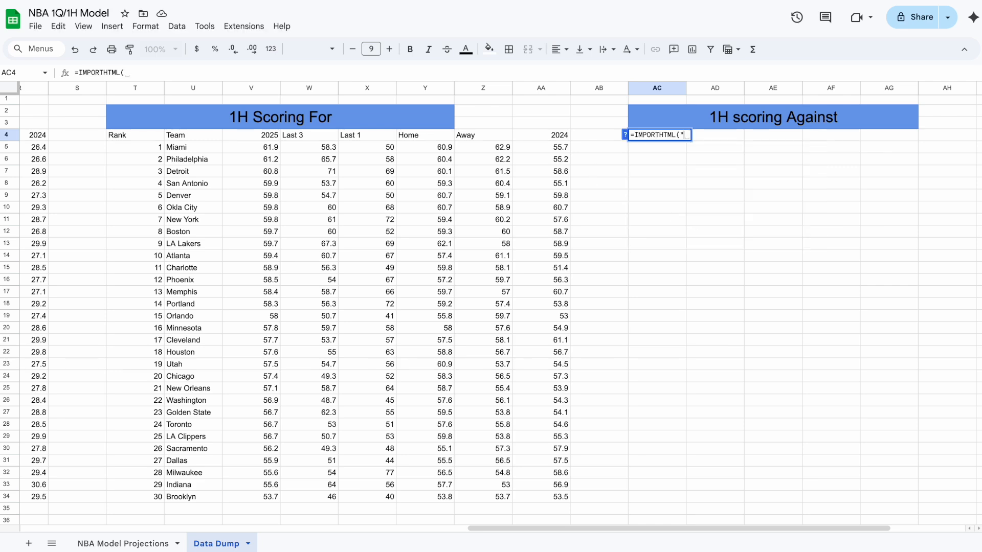
key("ctrl+Tab")
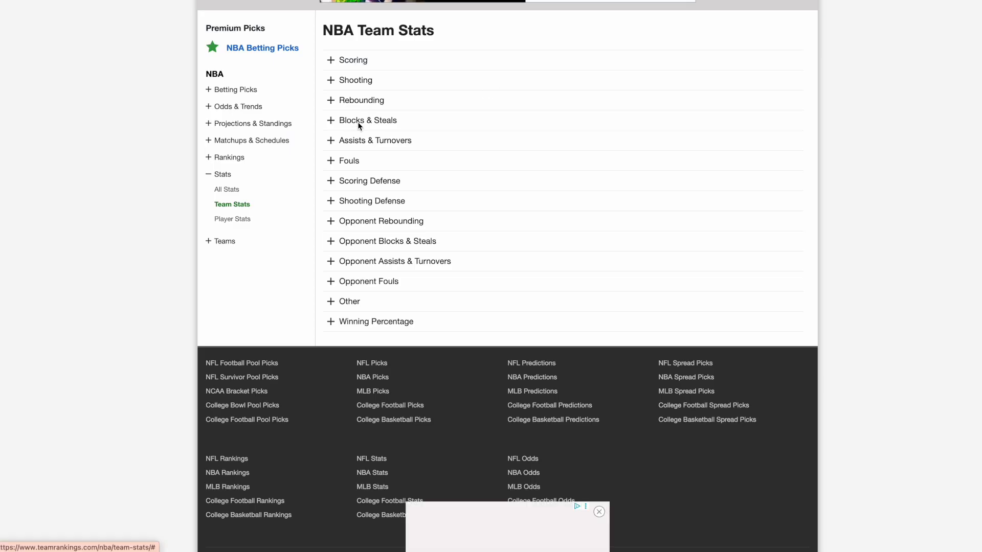
left_click(361, 180)
scroll(377, 340, "down", 3)
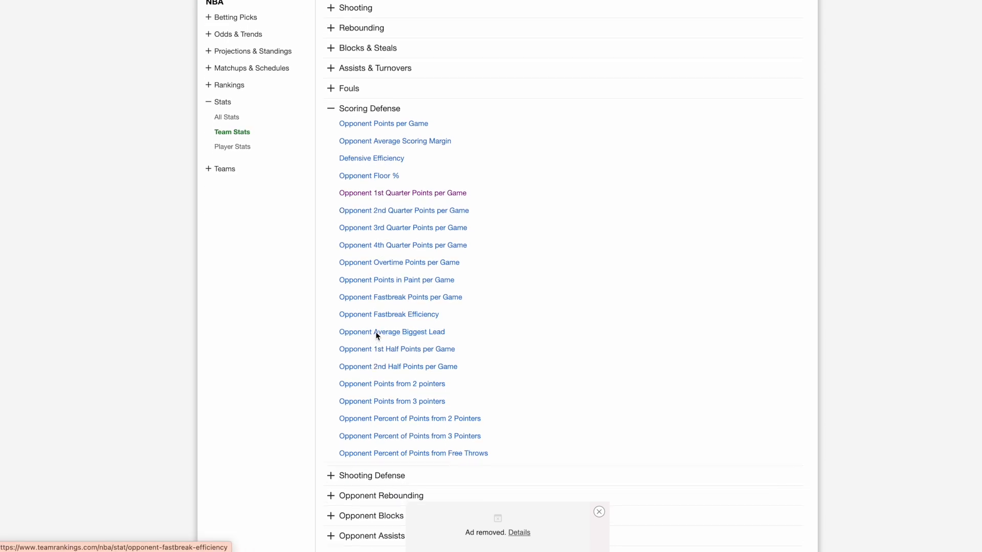
left_click(378, 345)
key("ctrl+l")
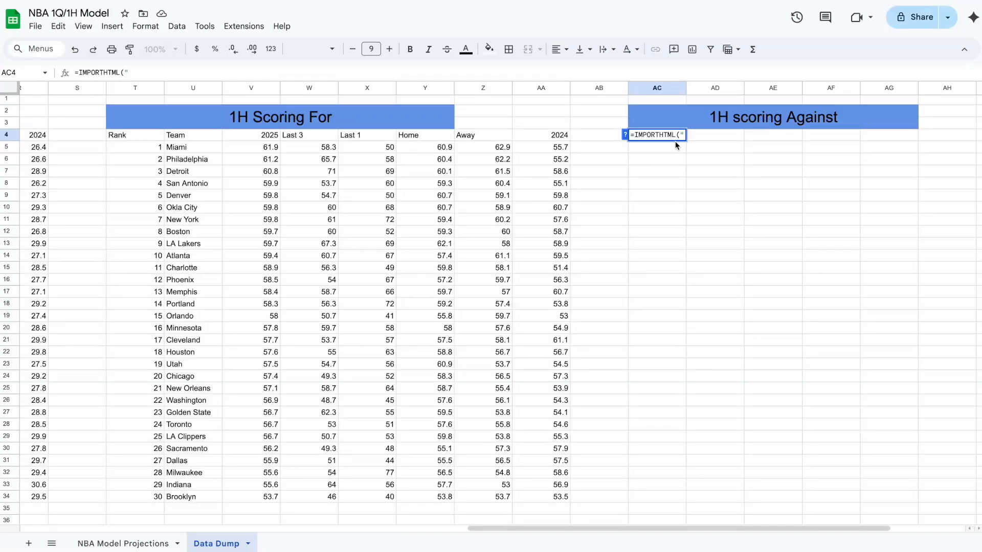
Complete AC4's formula to import table 0 from the opponent-1st-half-points-per-game URL.
type("https://www.teamrankings.com/nba/stat/opponent-1st-half-points-per-game")
type("\",\"")
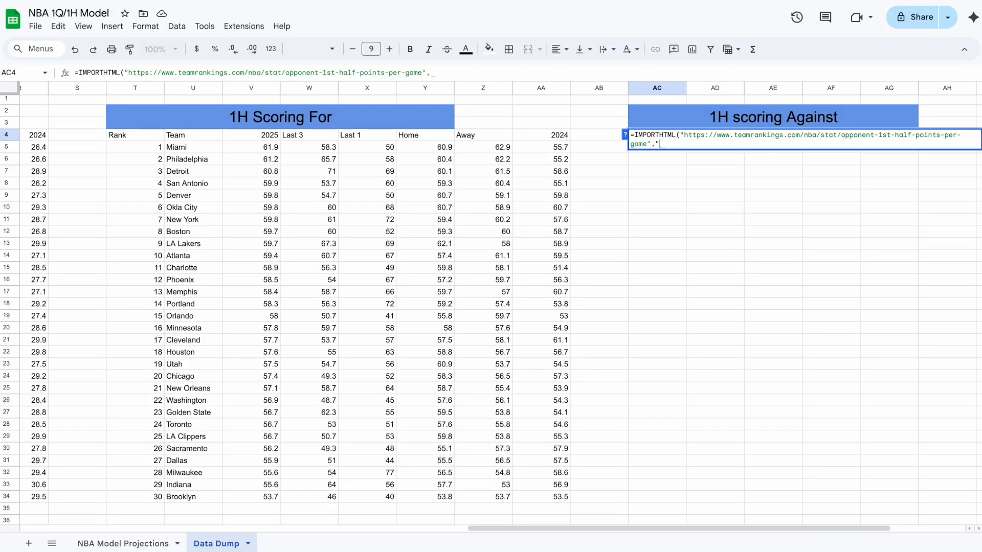
type("table\"")
type(")")
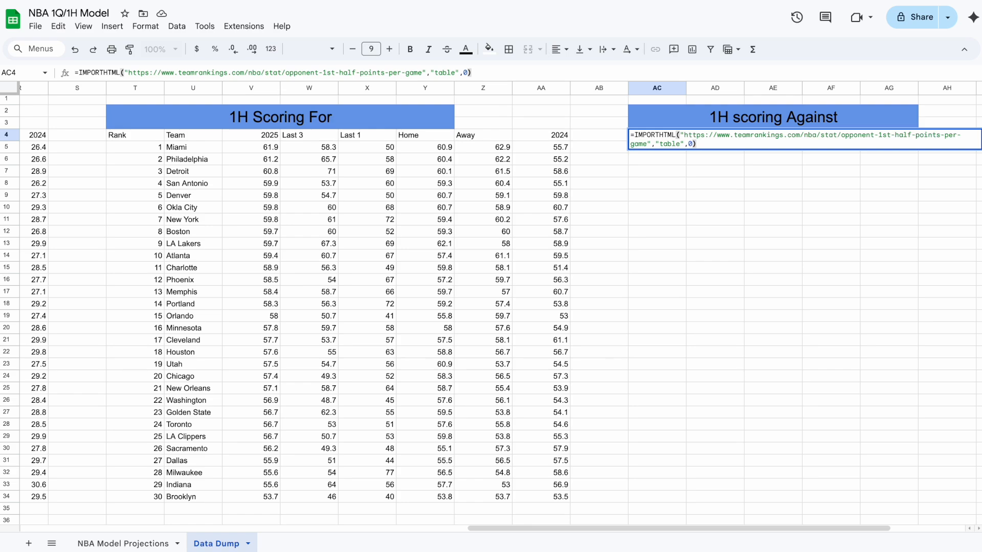
key("Return")
Add a new sheet and rename its tab Untitled.
scroll(636, 157, "left", 10)
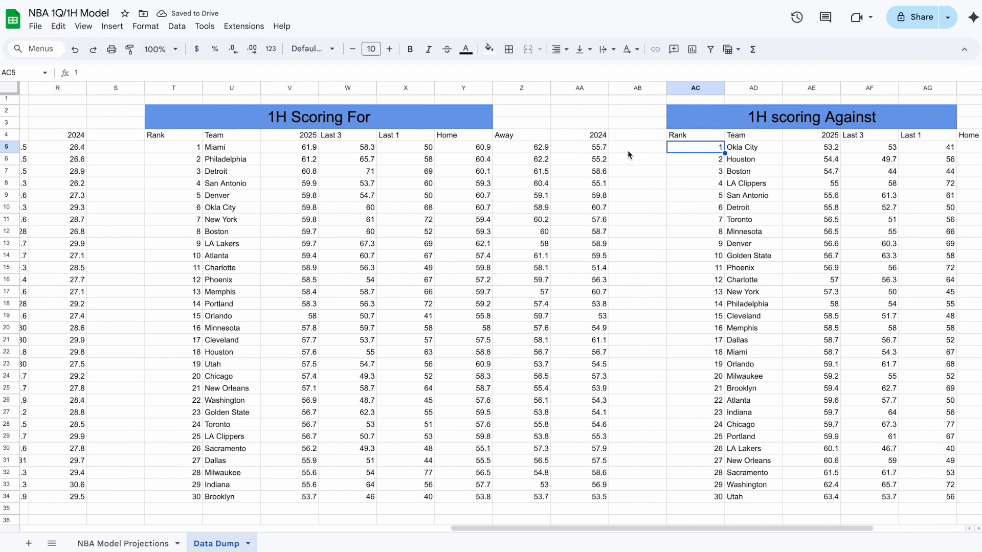
scroll(627, 150, "right", 10)
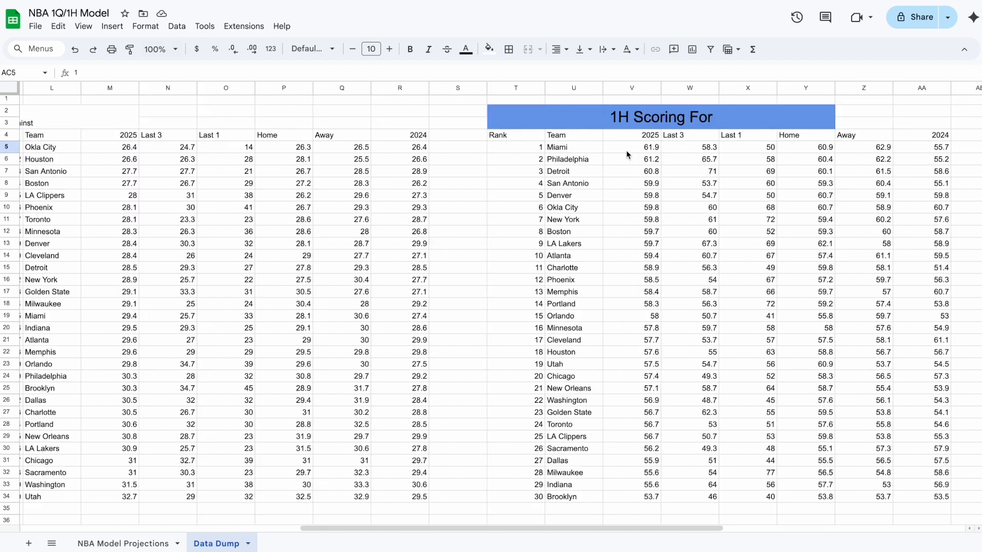
left_click(29, 544)
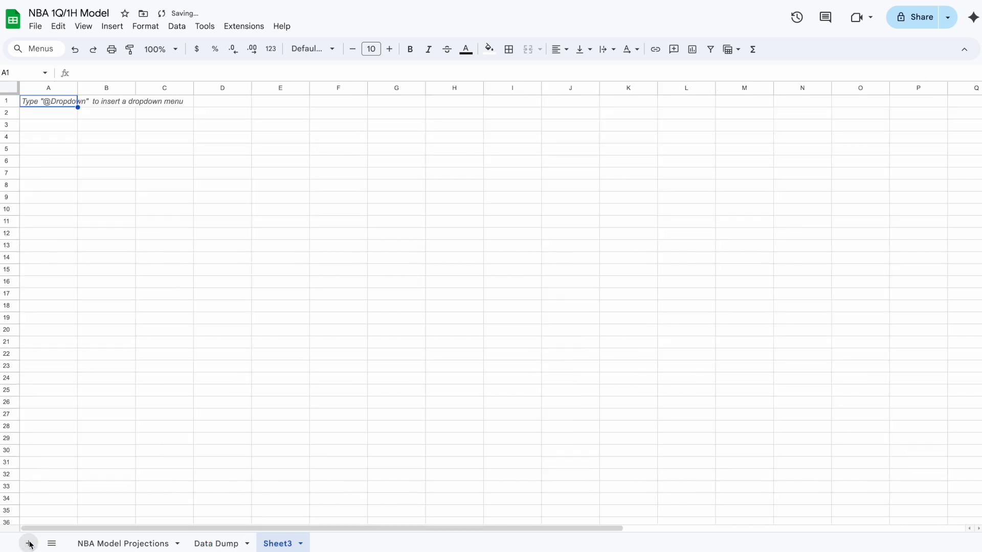
double_click(278, 545)
type("Untitled")
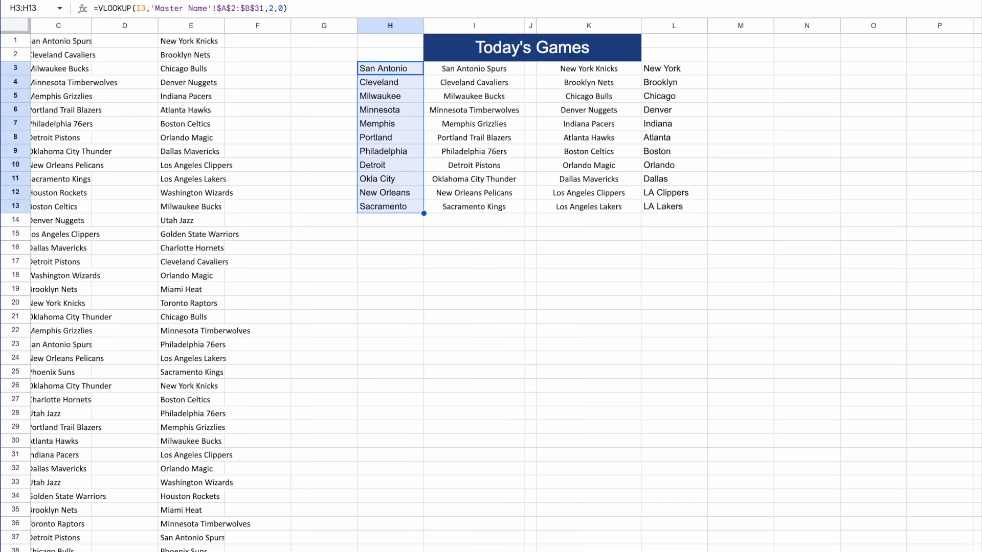
Replace the Today's Games matchups in I3:K13 with the first eleven scheduled games copied from C1:E11.
scroll(287, 346, "left", 3)
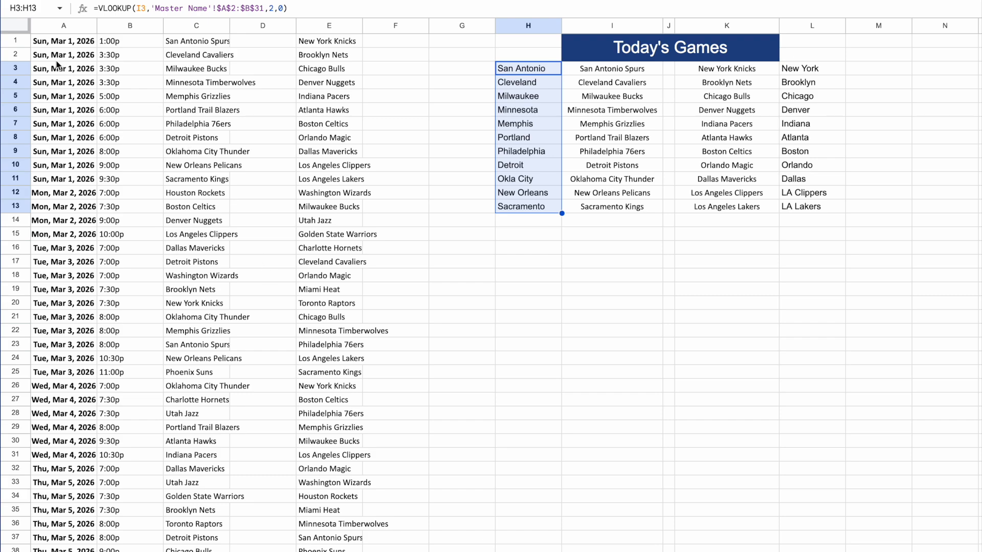
scroll(86, 87, "down", 20)
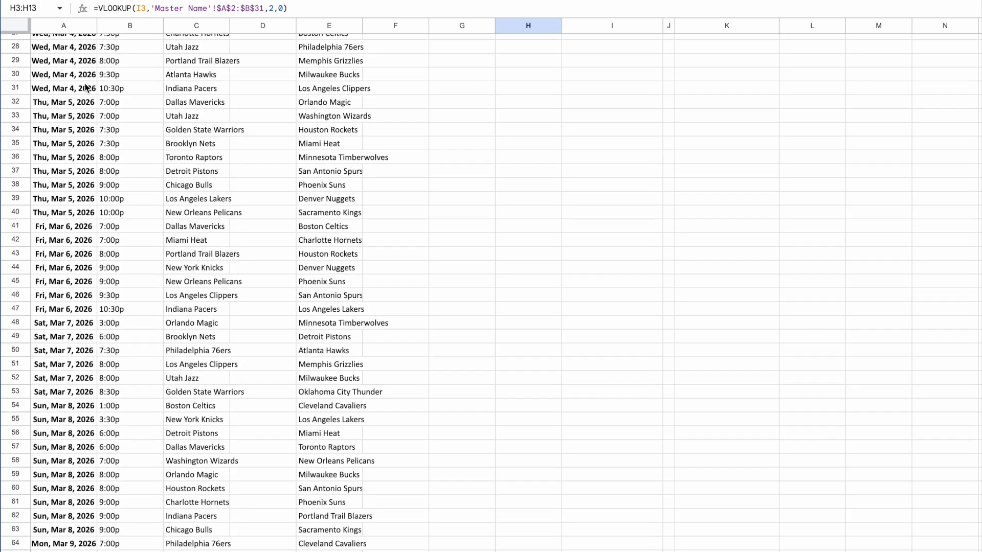
scroll(86, 86, "down", 12)
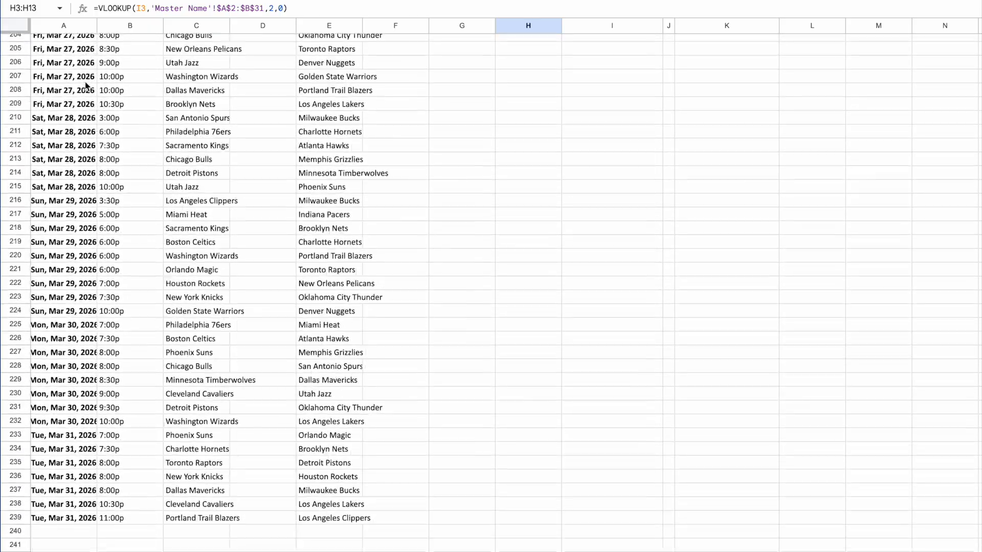
scroll(86, 82, "up", 20)
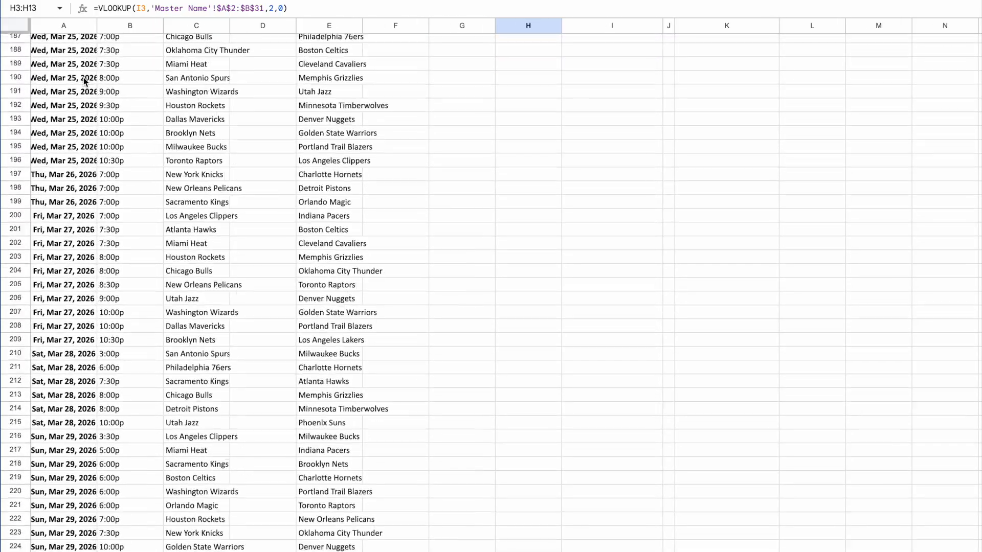
scroll(86, 82, "up", 20)
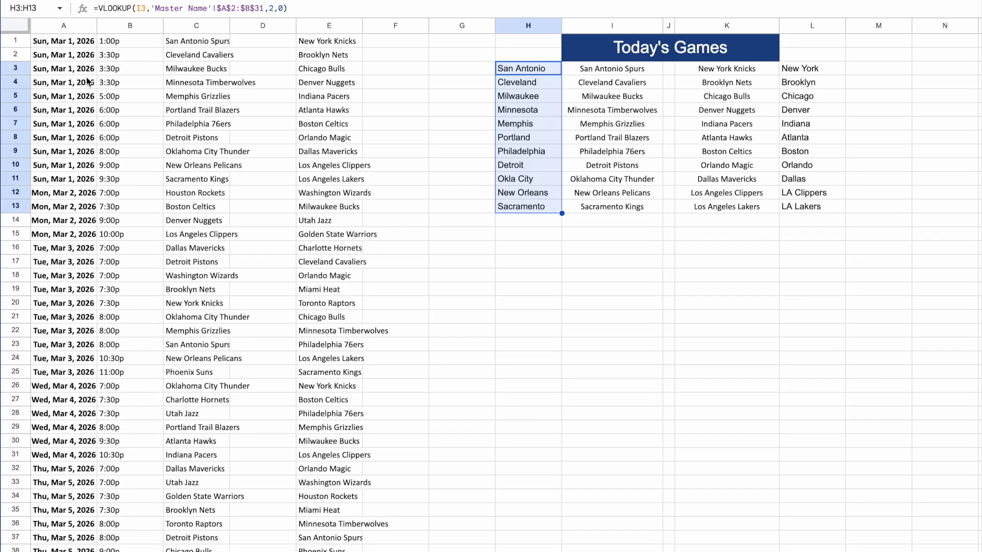
left_click(447, 137)
left_click_drag(625, 71, 723, 207)
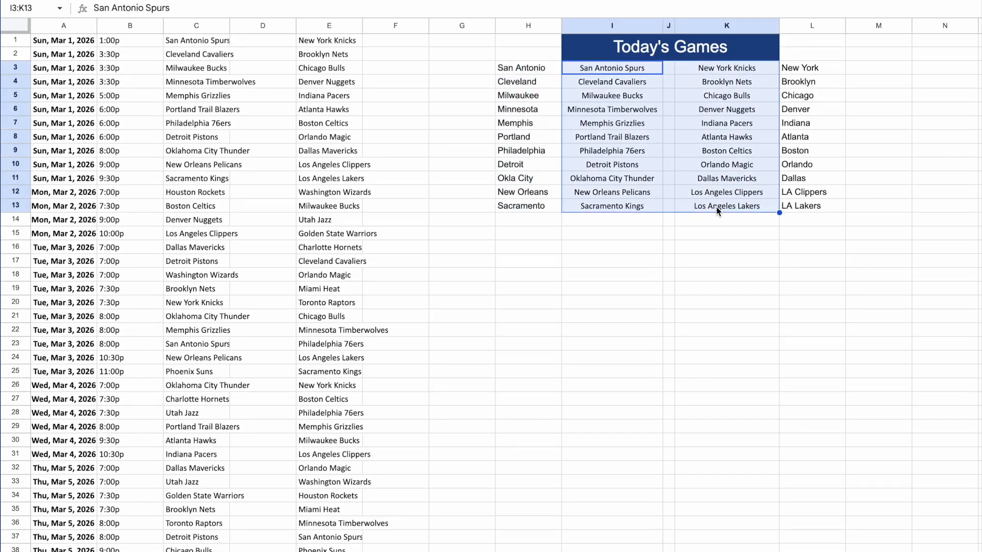
key("Delete")
left_click_drag(188, 45, 332, 179)
key("ctrl+c")
left_click(591, 71)
key("ctrl+v")
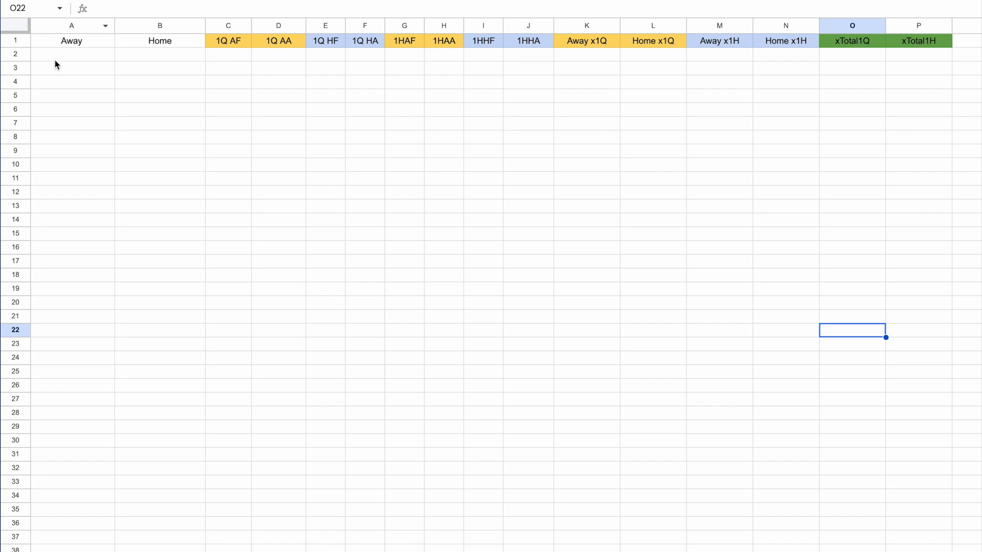
Link cell A2 of NBA Model Projections to the first away team name in Schedule cell H3.
left_click(60, 58)
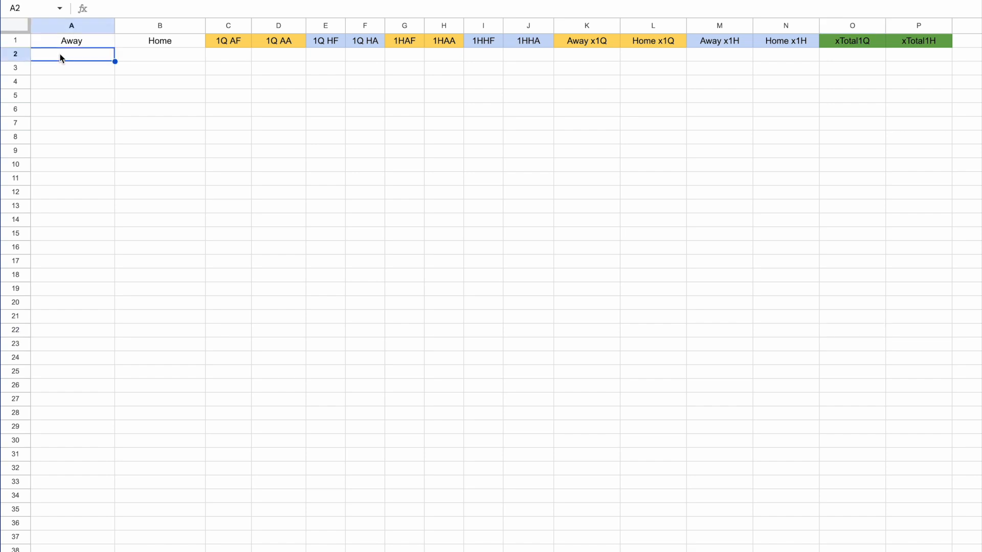
type("=")
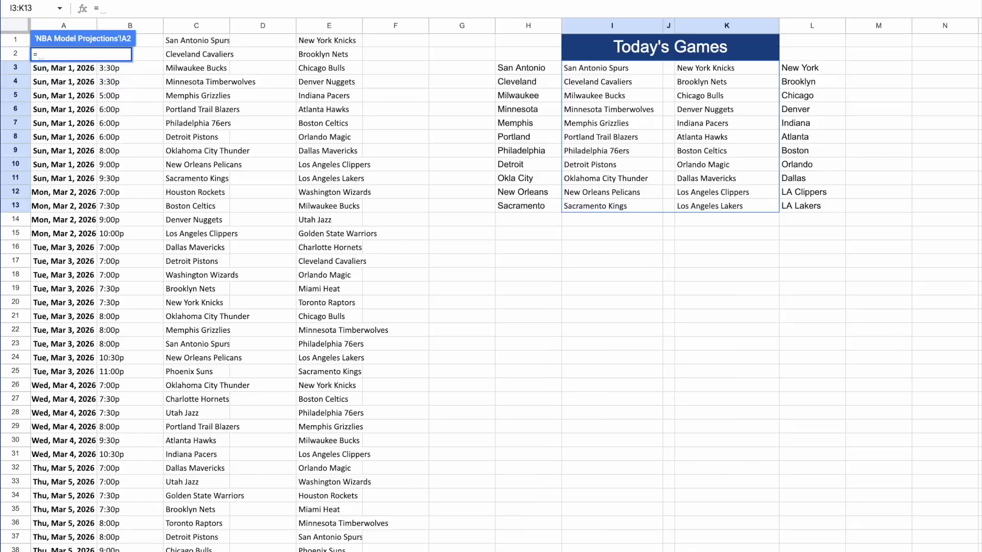
left_click(527, 70)
key("Return")
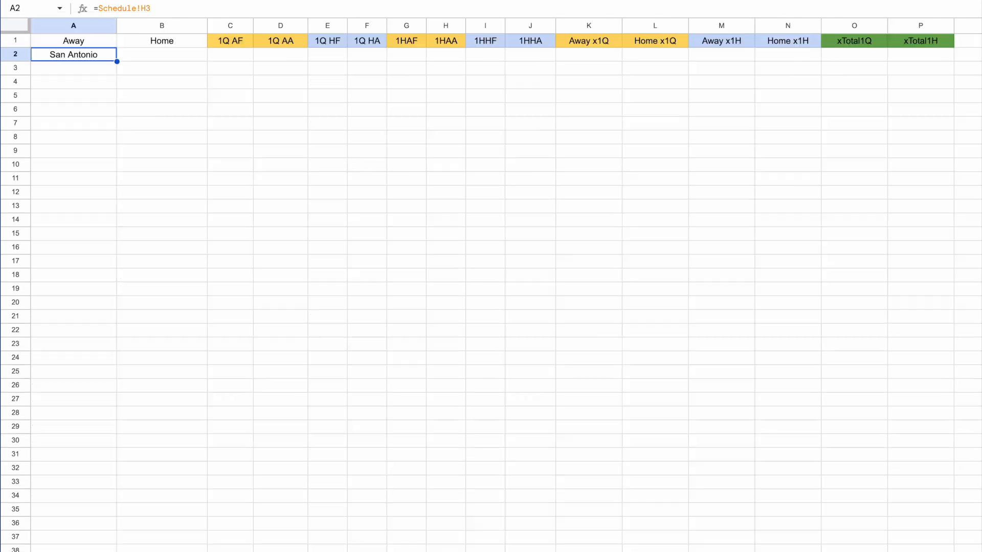
Link cell B2 to the first home team name in Schedule cell L3.
key("Right")
type("=")
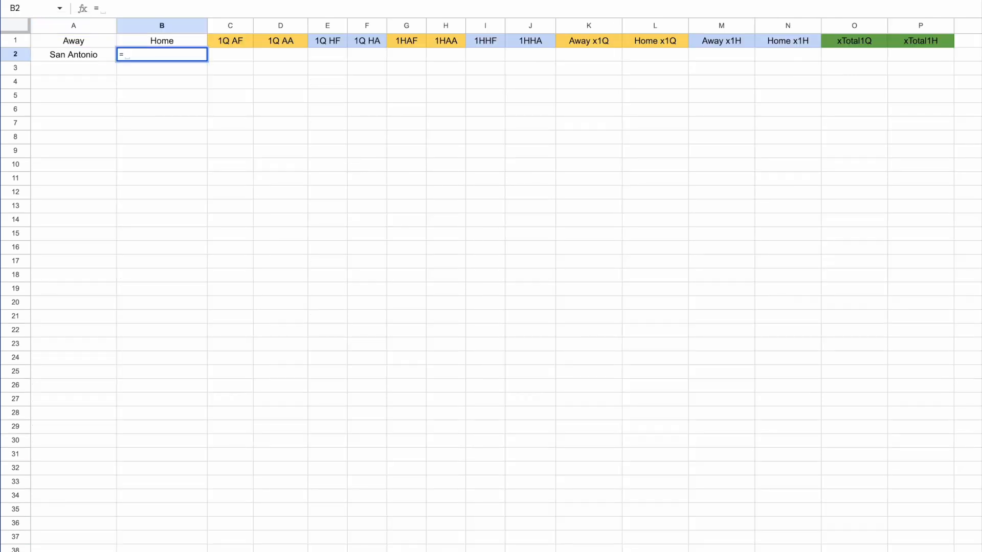
left_click(261, 540)
left_click(811, 70)
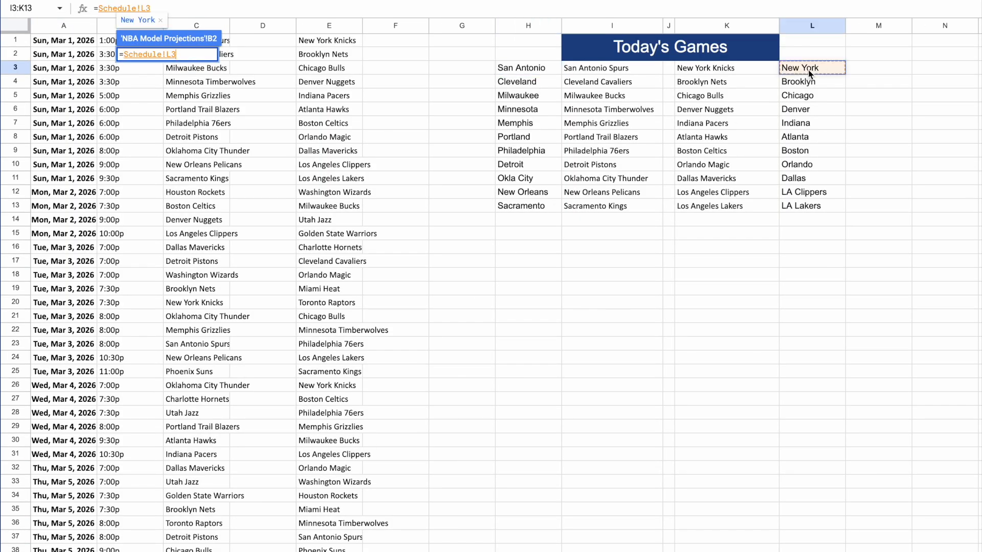
key("Return")
Fill the away and home team formulas in A2:B2 down through row 19.
left_click(81, 59)
left_click_drag(82, 59, 200, 284)
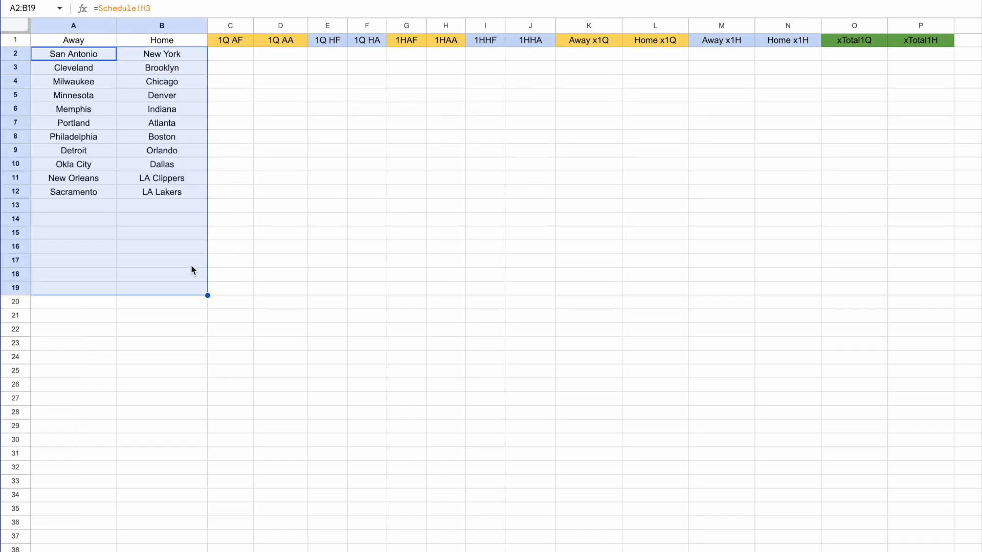
left_click(182, 234)
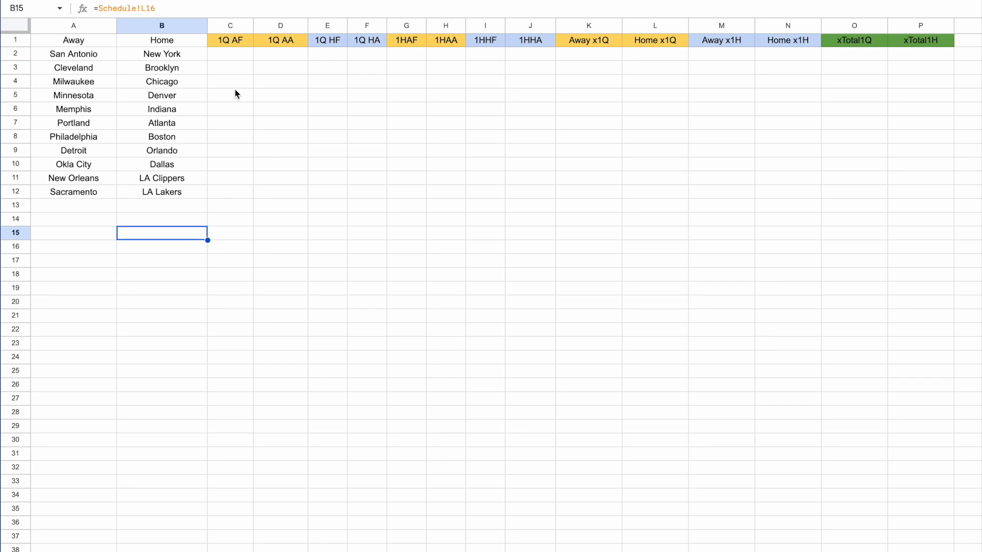
Enter in C2 a VLOOKUP of A2 in 'Data Dump'!$B$5:$H$34 returning column 6, exact match.
left_click(233, 54)
type("=vlook")
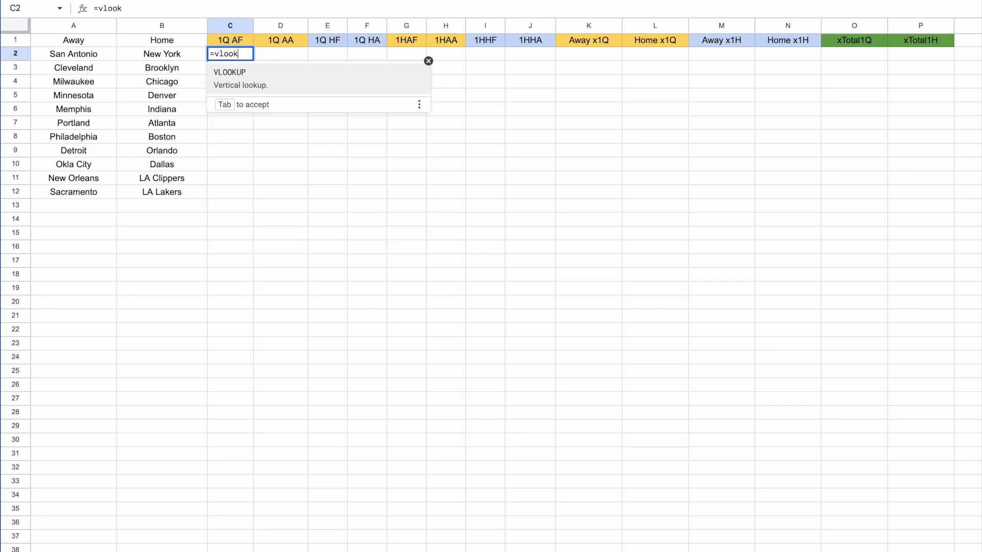
key("Tab")
left_click(86, 53)
type(",")
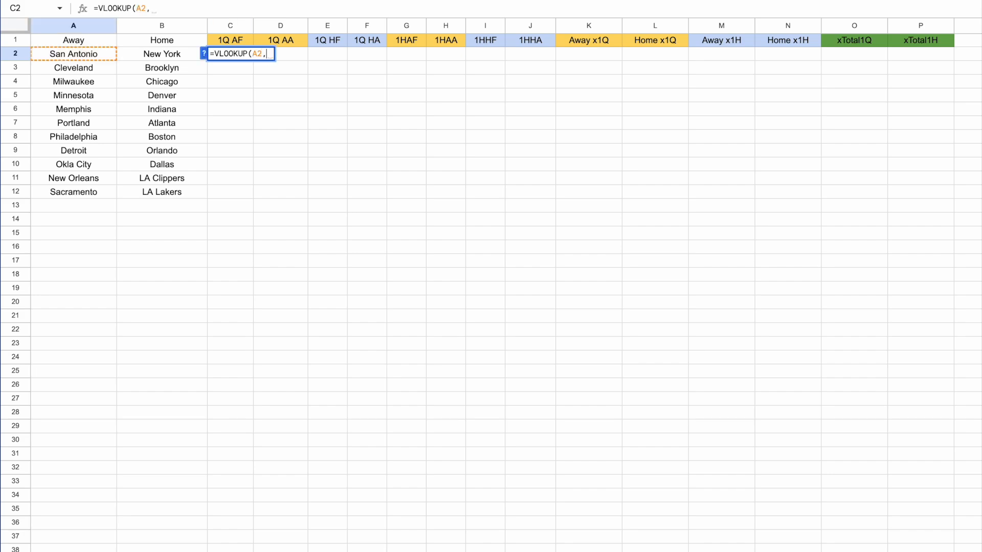
scroll(156, 251, "right", 1)
left_click(409, 551)
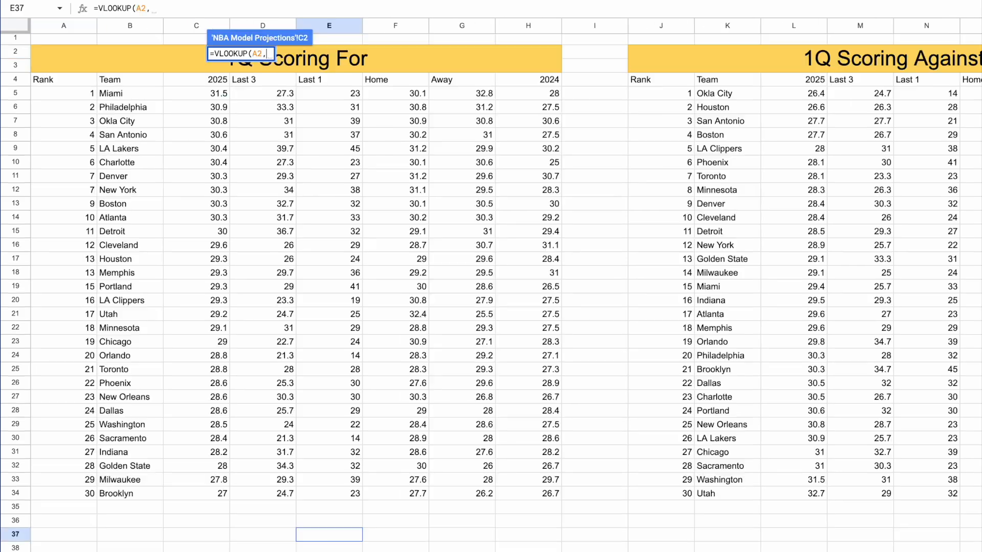
scroll(444, 245, "right", 10)
scroll(444, 244, "left", 10)
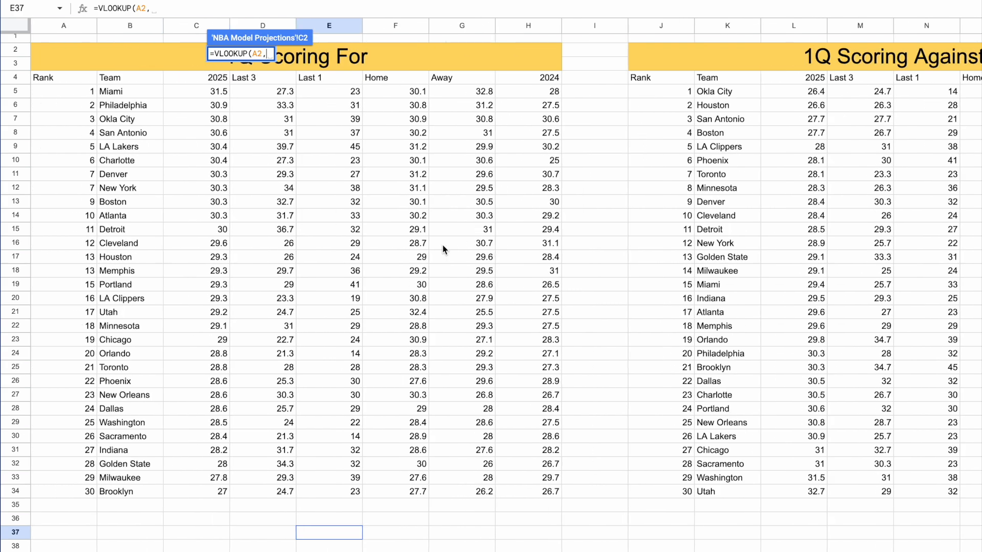
left_click(122, 94)
mouse_move(122, 95)
left_mouse_down()
mouse_move(512, 95)
mouse_move(528, 153)
mouse_move(532, 491)
left_mouse_up()
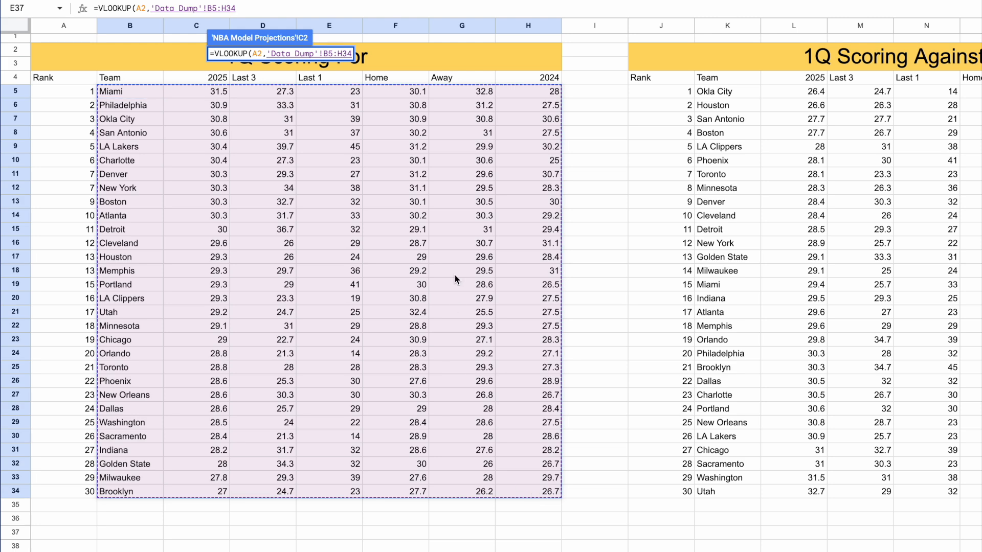
key("F4")
type(",")
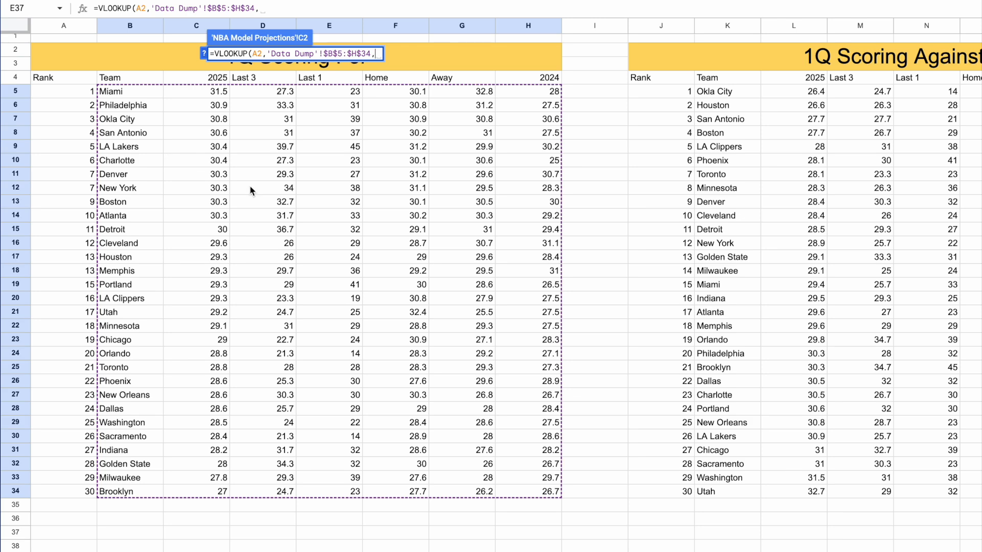
type("6,0)")
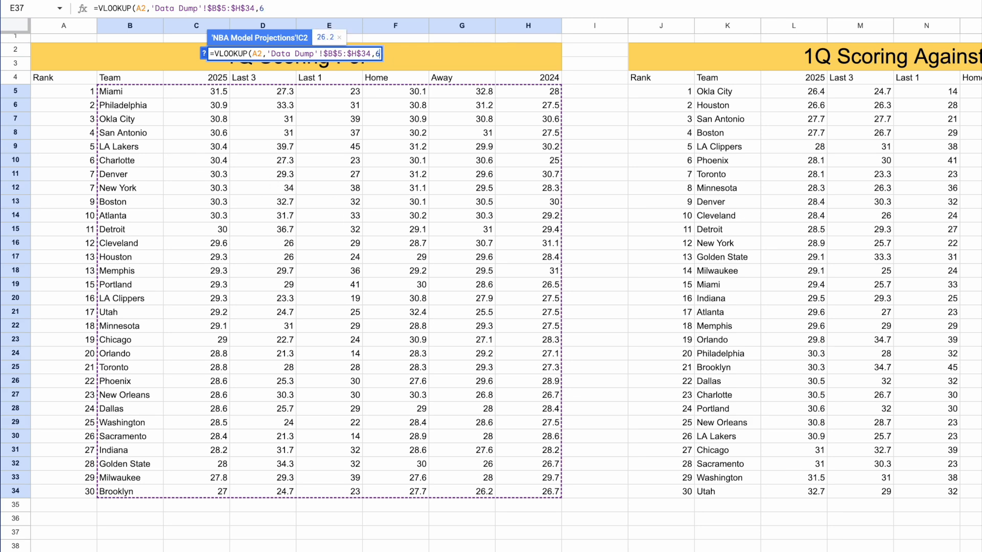
key("Return")
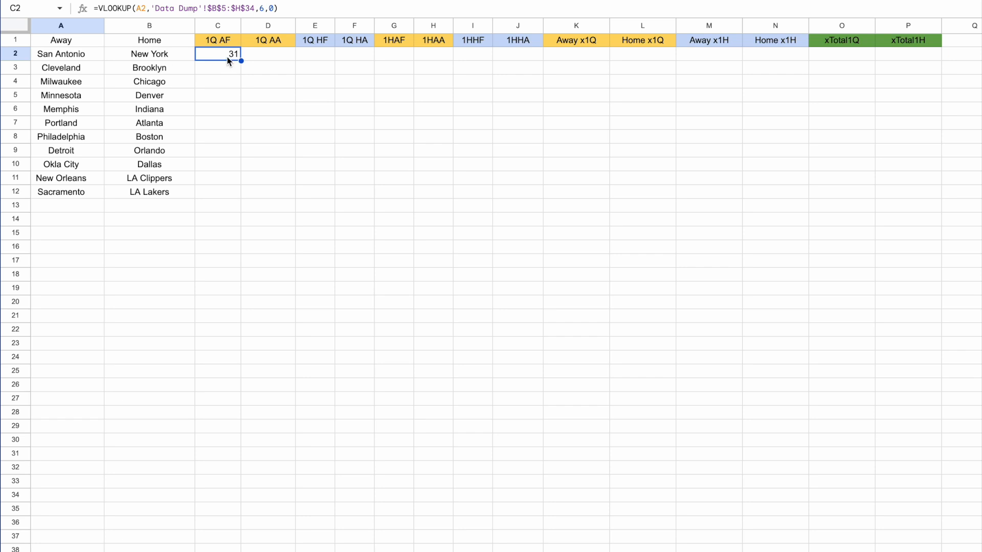
Enter in D2 a VLOOKUP of B2 in 'Data Dump'!$B$5:$H$34 returning column 5, exact match.
left_click(265, 55)
type("=v")
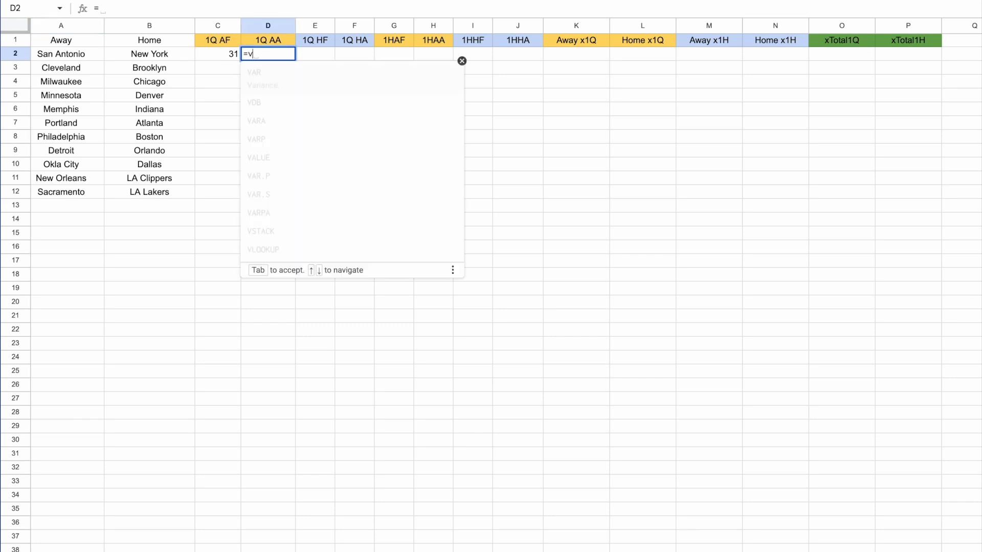
type("lookup(")
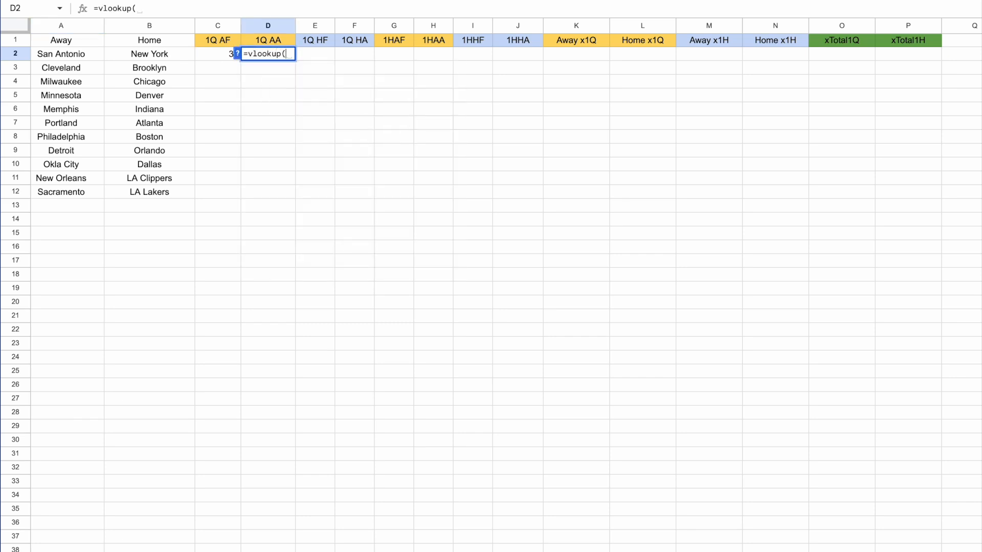
left_click(150, 57)
type(",")
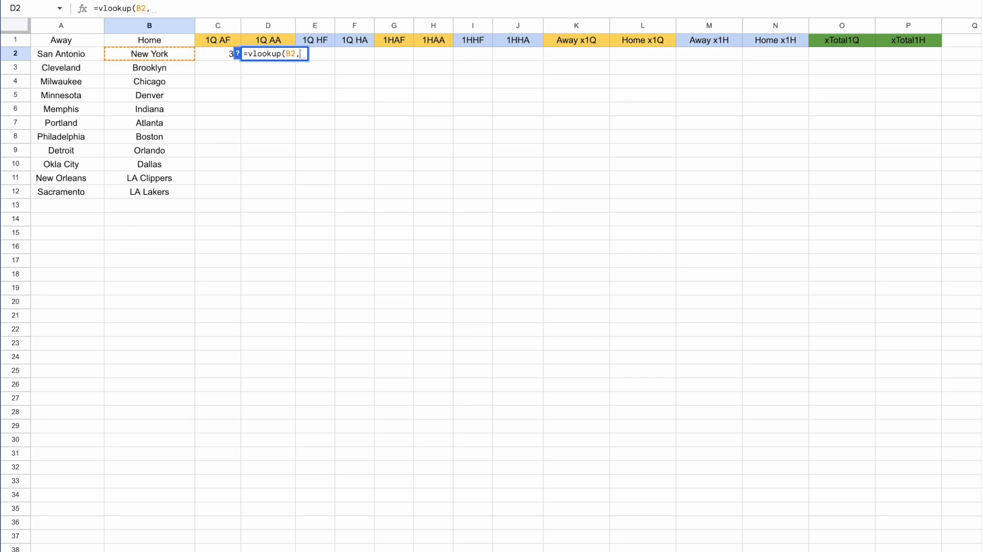
key("alt+Down")
left_click_drag(122, 91, 505, 496)
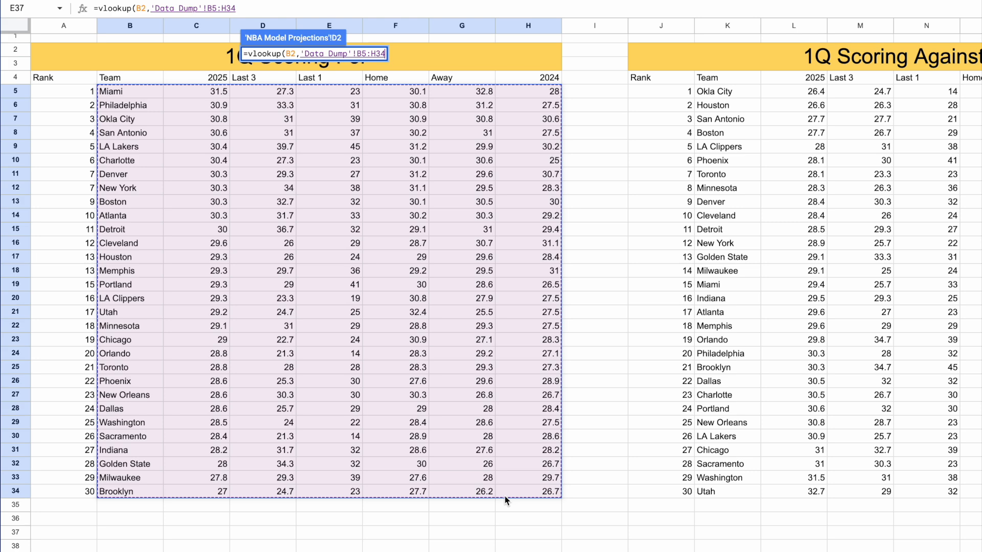
key("F4")
type(",")
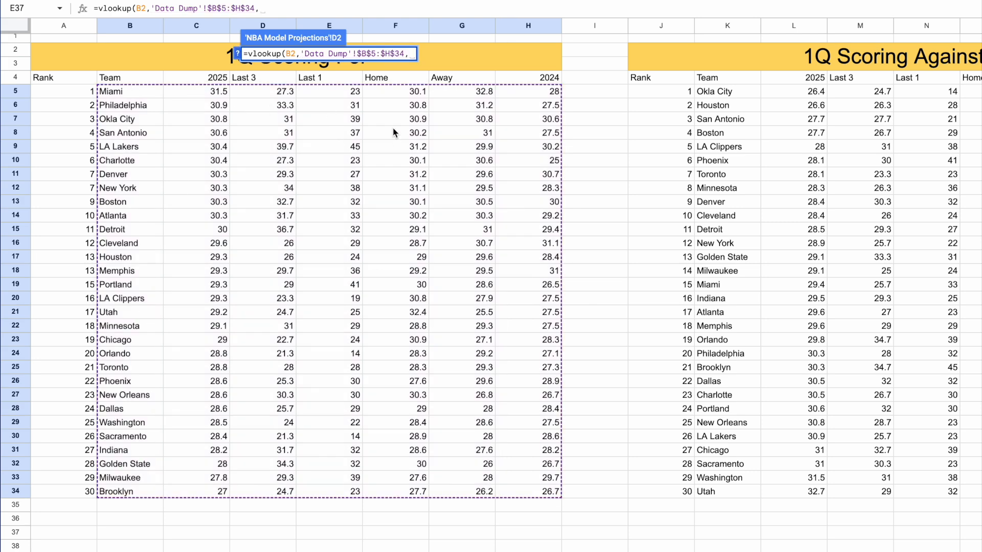
type("5,0)")
key("Return")
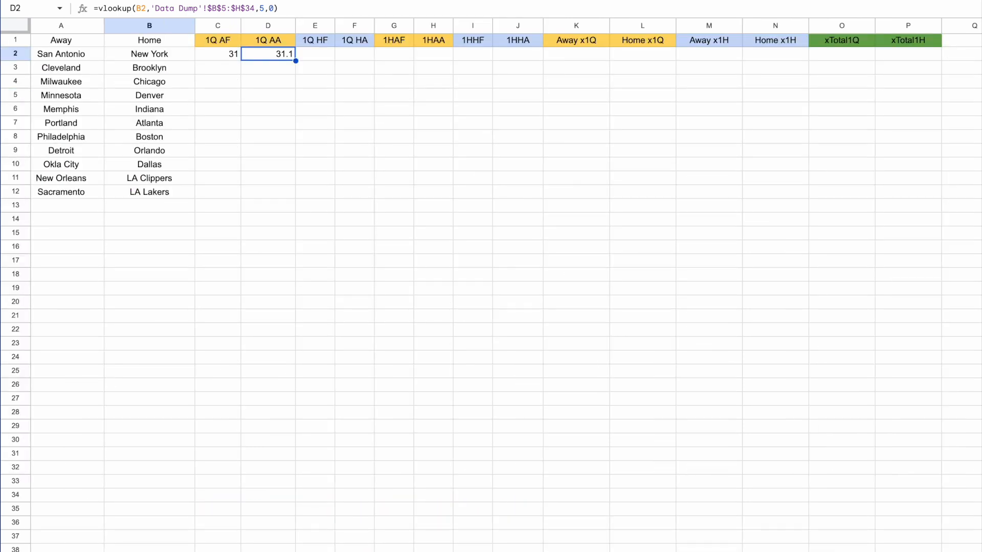
Fill the C2:D2 lookup formulas down through row 12.
left_click(221, 60)
left_click_drag(234, 59, 279, 197)
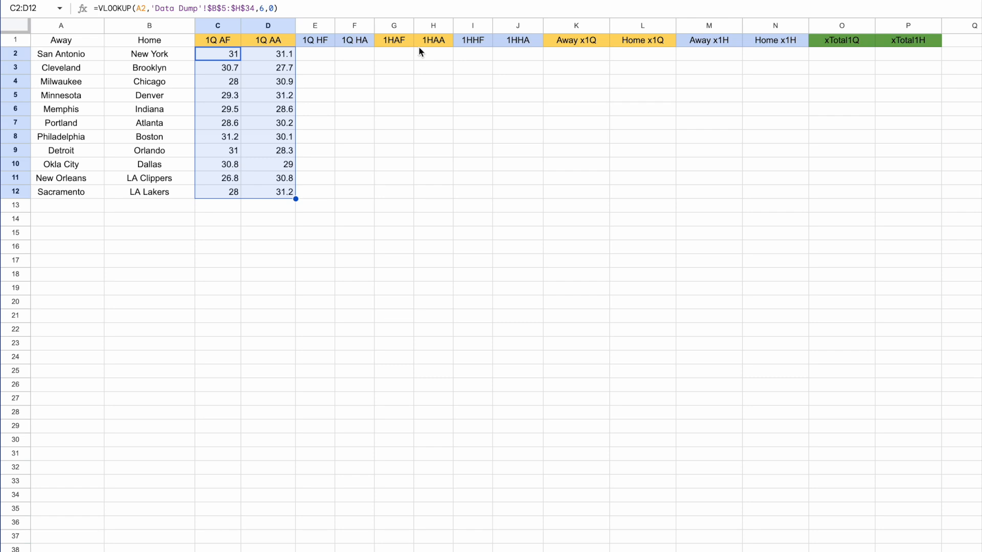
left_click(609, 4)
left_click(671, 9)
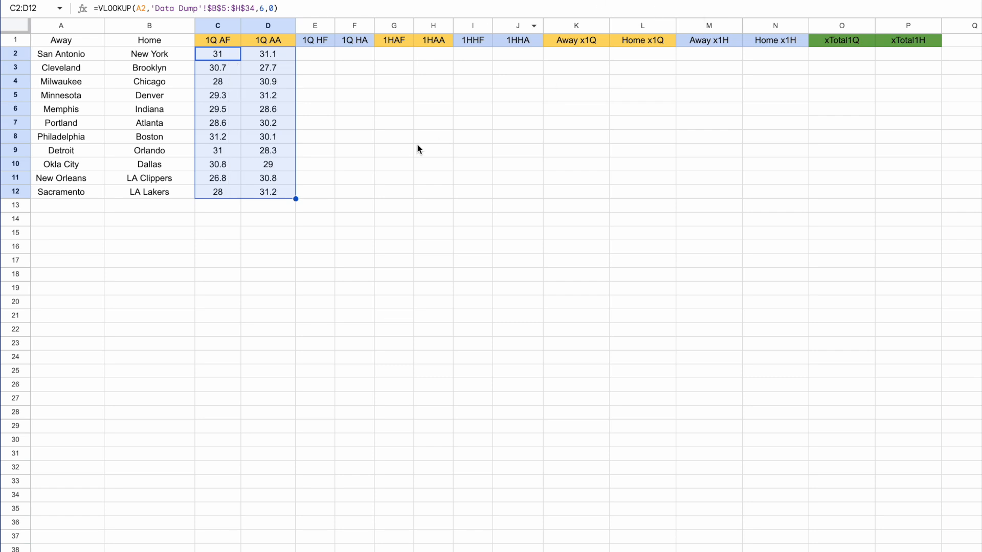
Review the row 2 formulas across the team, lookup, average and projected total columns.
left_click(315, 55)
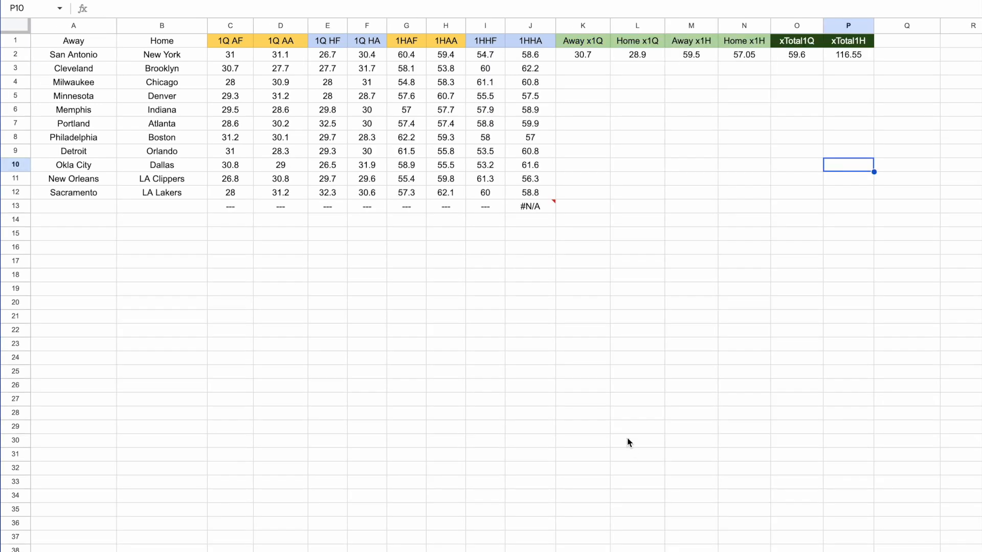
left_click(92, 59)
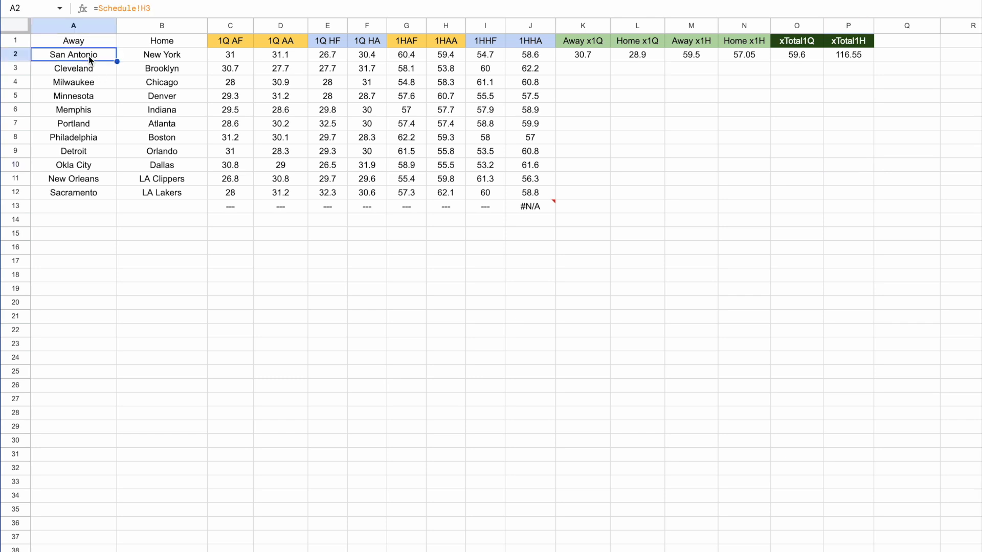
left_click(226, 60)
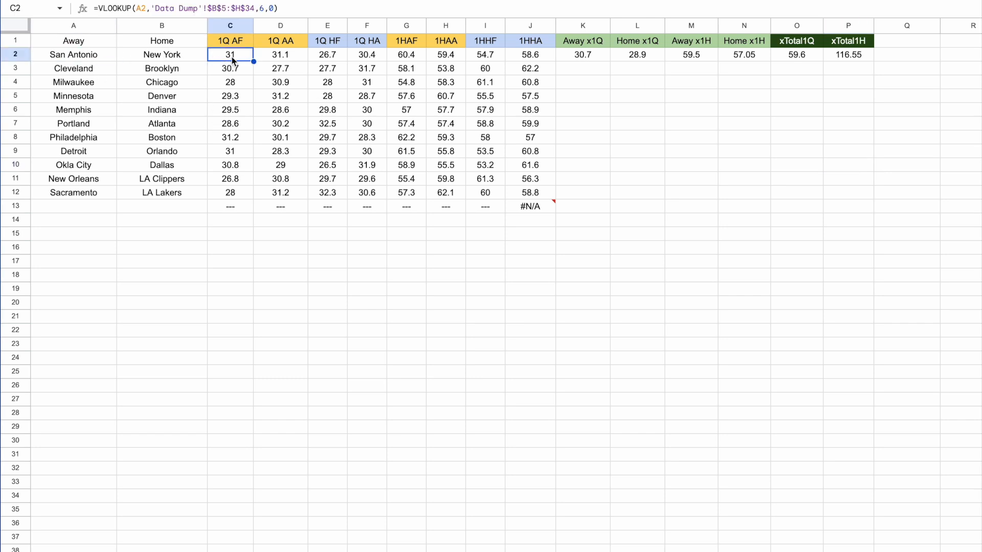
left_click(277, 62)
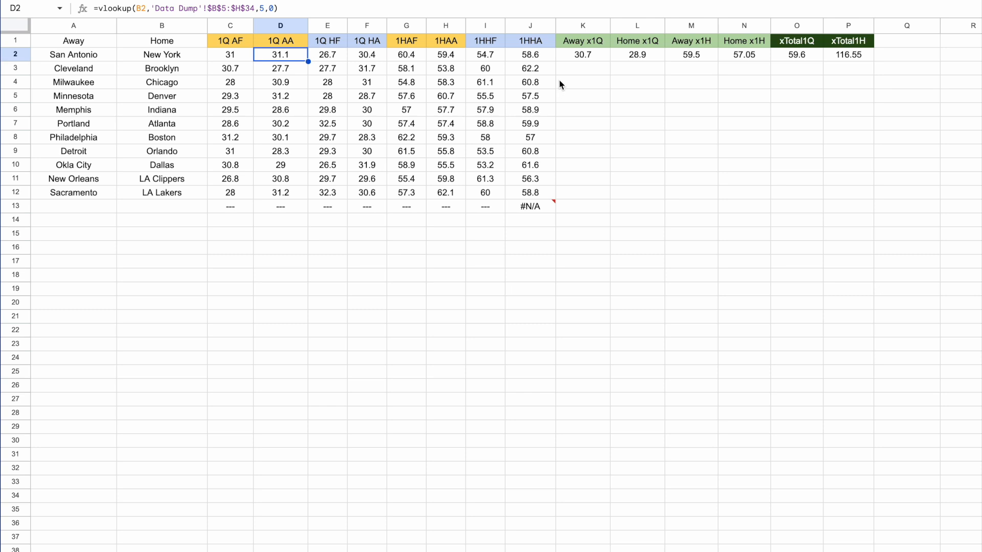
left_click(581, 54)
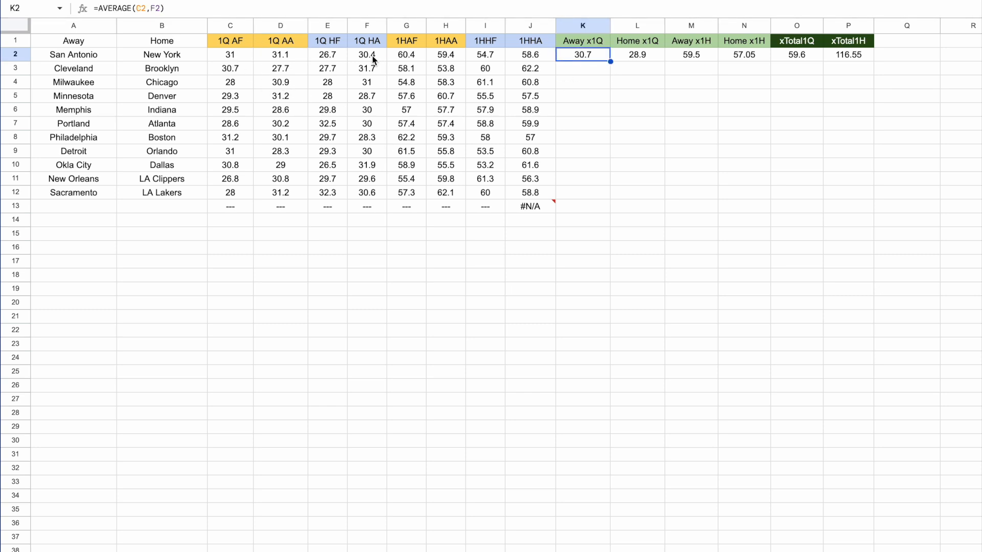
left_click(637, 64)
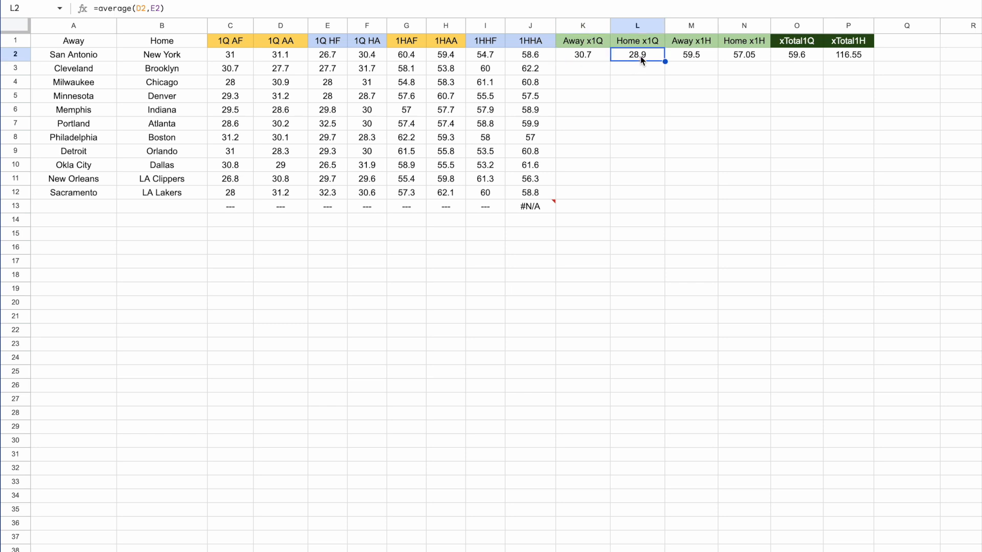
left_click(690, 63)
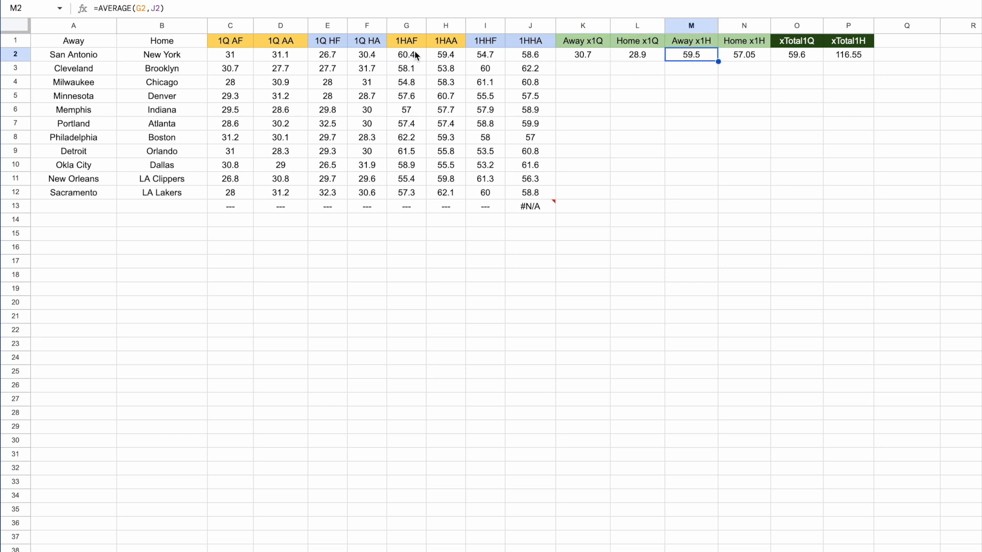
left_click(732, 58)
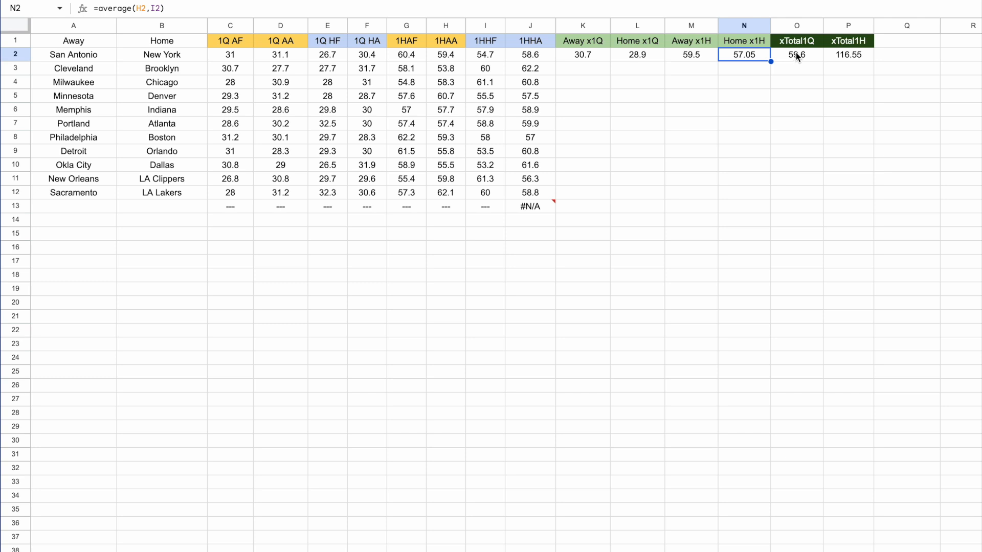
left_click(794, 58)
left_click(847, 60)
left_click(799, 63)
left_click(840, 63)
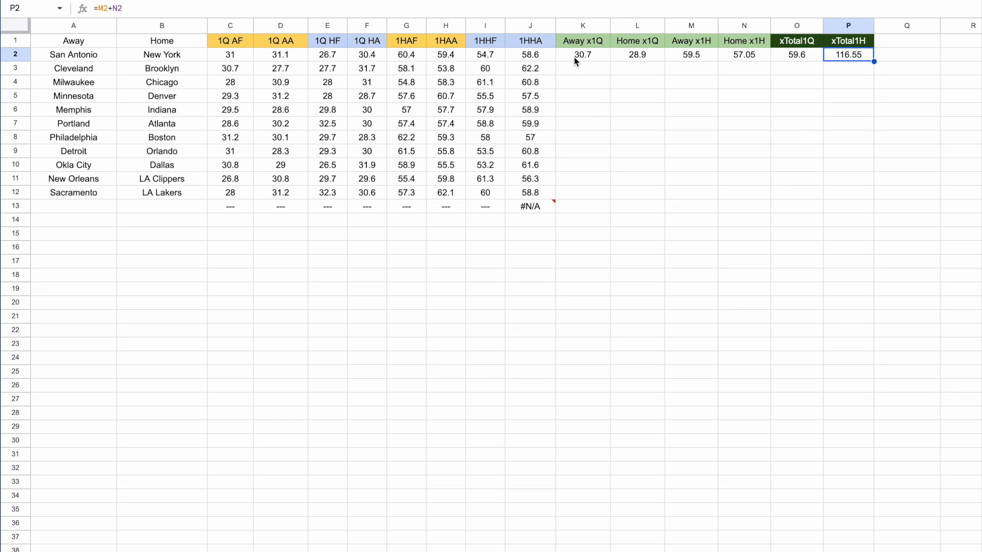
left_click(792, 60)
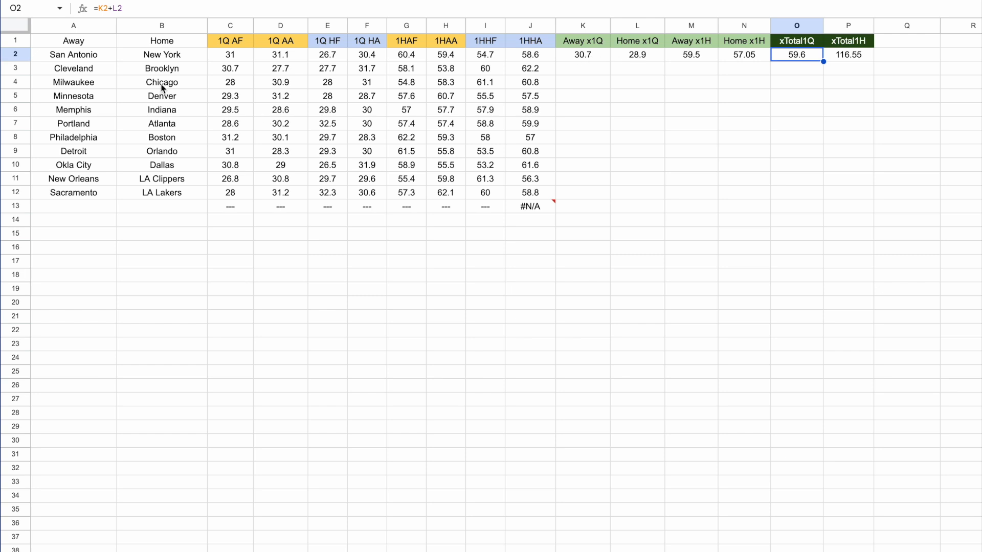
Fill the projection formulas in K2:P2 down through row 12.
left_click(577, 57)
left_click_drag(577, 57, 869, 197)
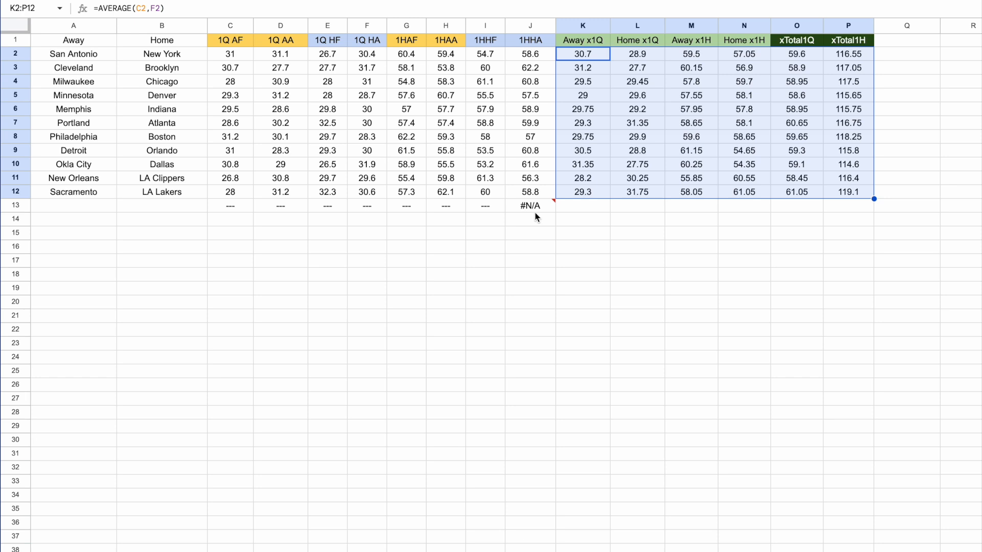
mouse_move(537, 213)
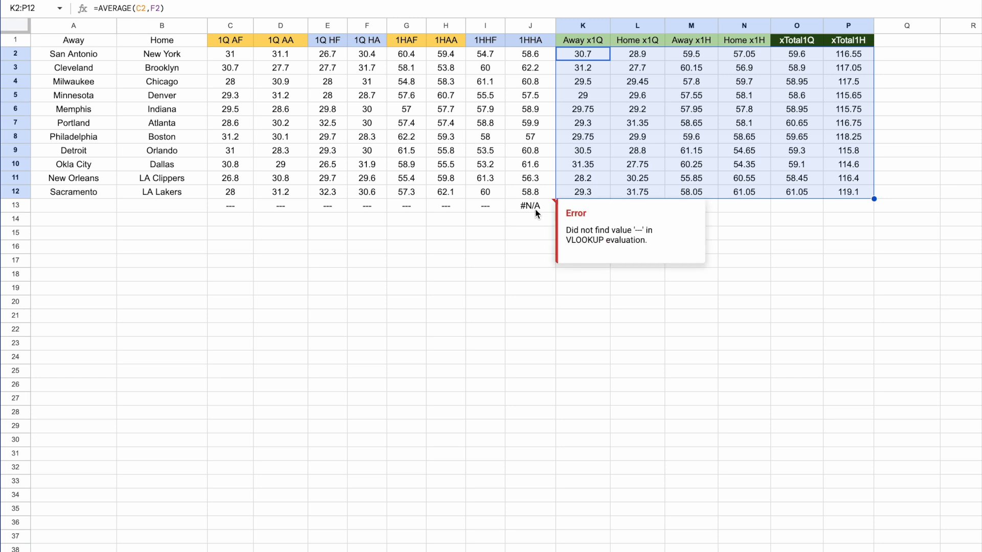
Wrap the J13 VLOOKUP in IFERROR so it returns "---" instead of an error, matching the C13 formula.
left_click(237, 211)
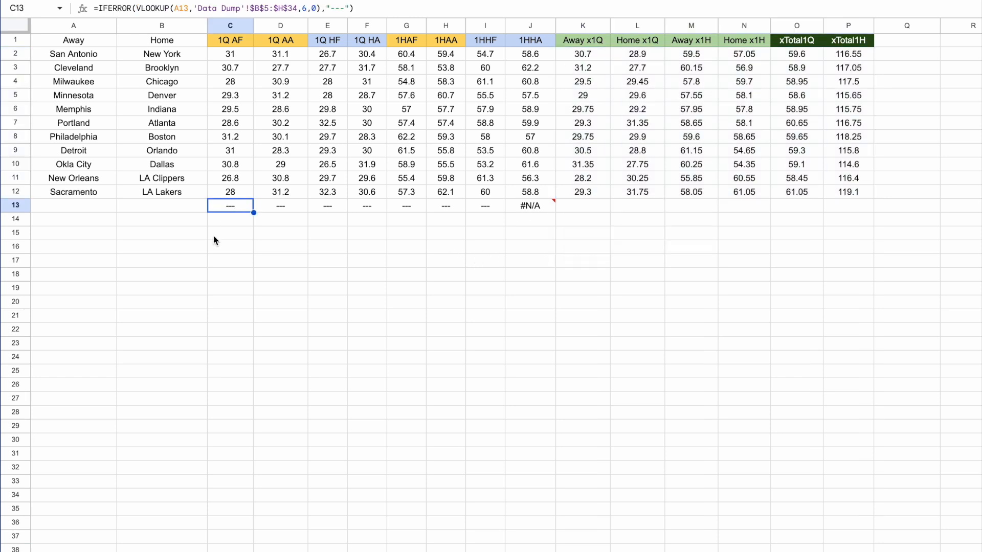
double_click(98, 7)
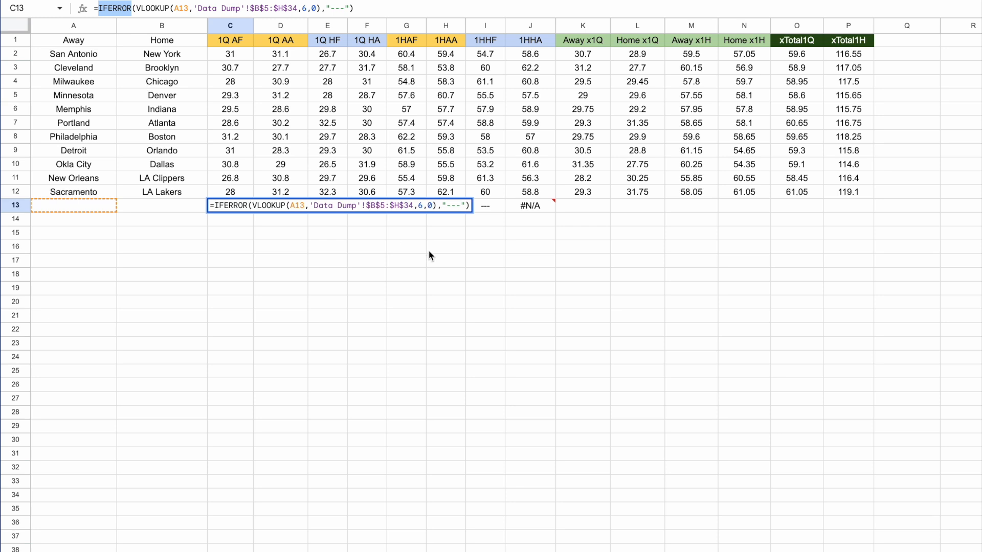
left_click(514, 207)
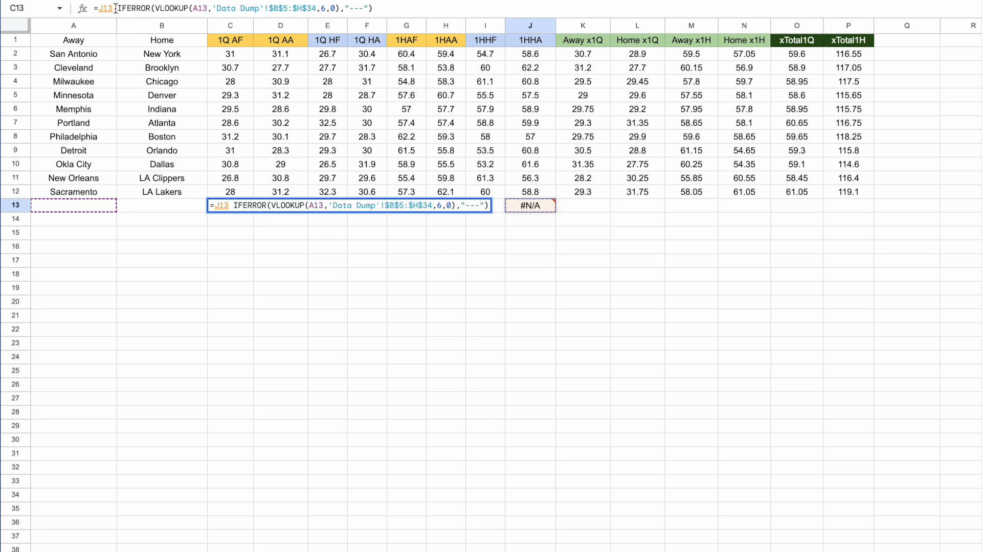
key("BackSpace")
key("BackSpace")
key("BackSpace")
key("Return")
key("Up")
key("Right")
key("Right")
key("Right")
key("Right")
key("Right")
key("Right")
key("Right")
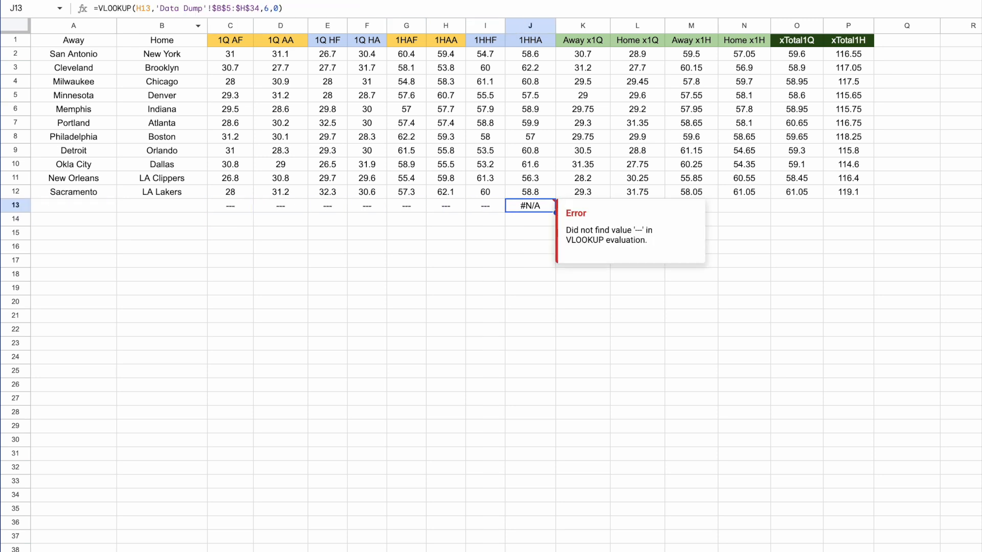
key("Return")
left_click(96, 9)
type("IFERROR")
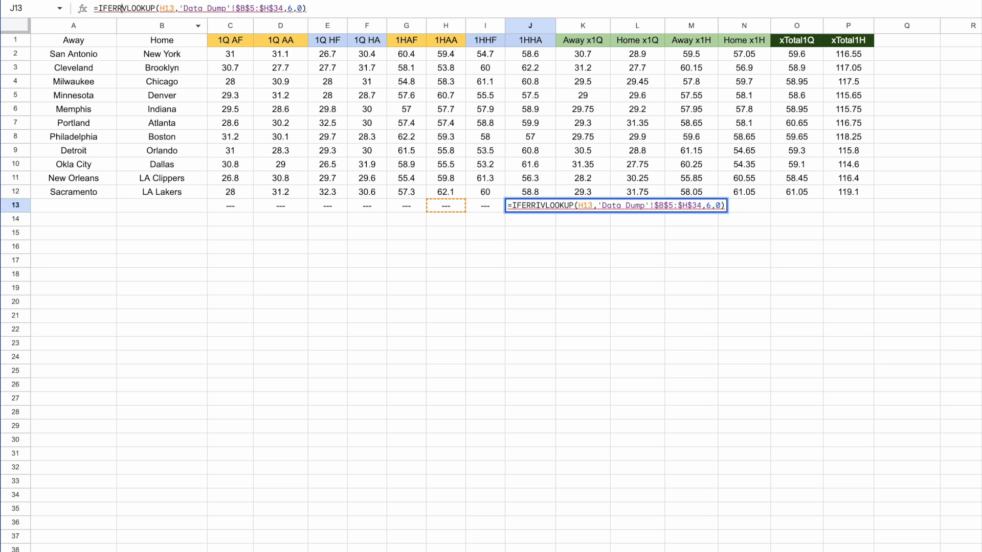
type("(")
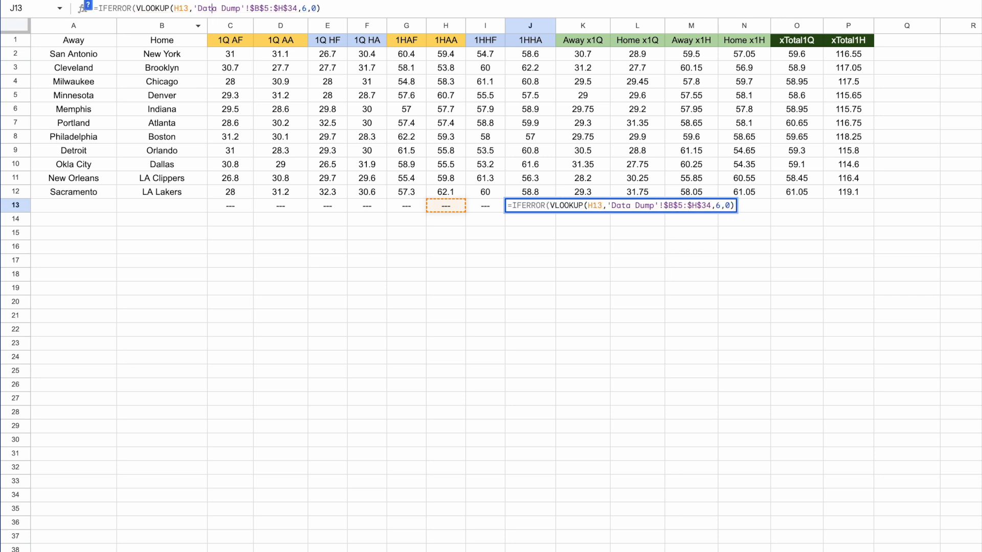
left_click(321, 8)
type(",\"---\")")
key("Return")
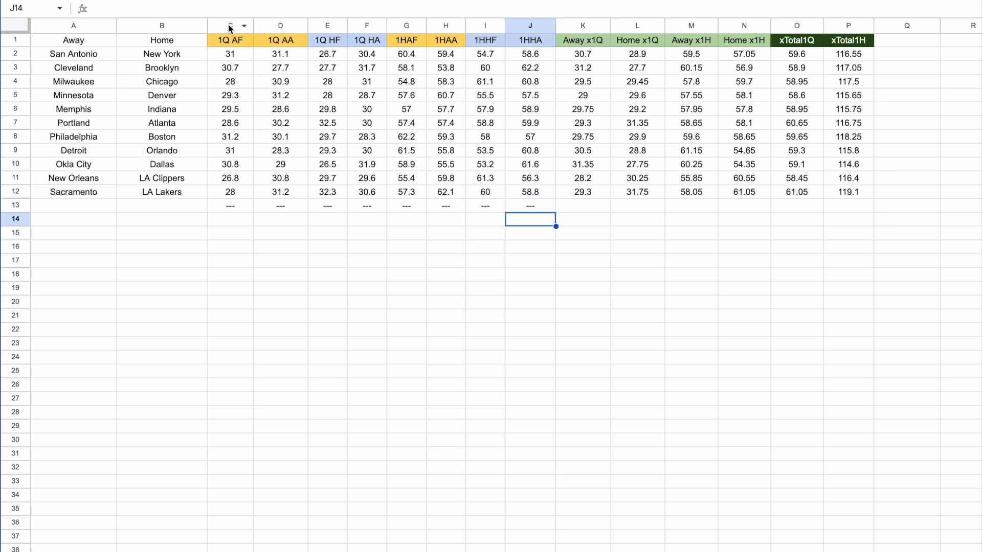
Hide columns C through J on the model sheet.
left_click_drag(230, 28, 526, 40)
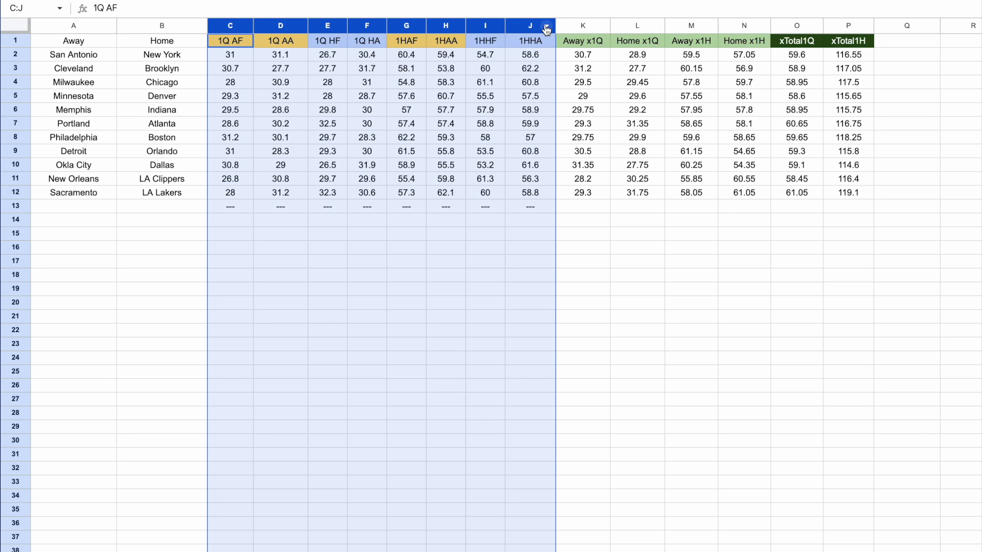
right_click(547, 27)
left_click(607, 226)
left_click(468, 261)
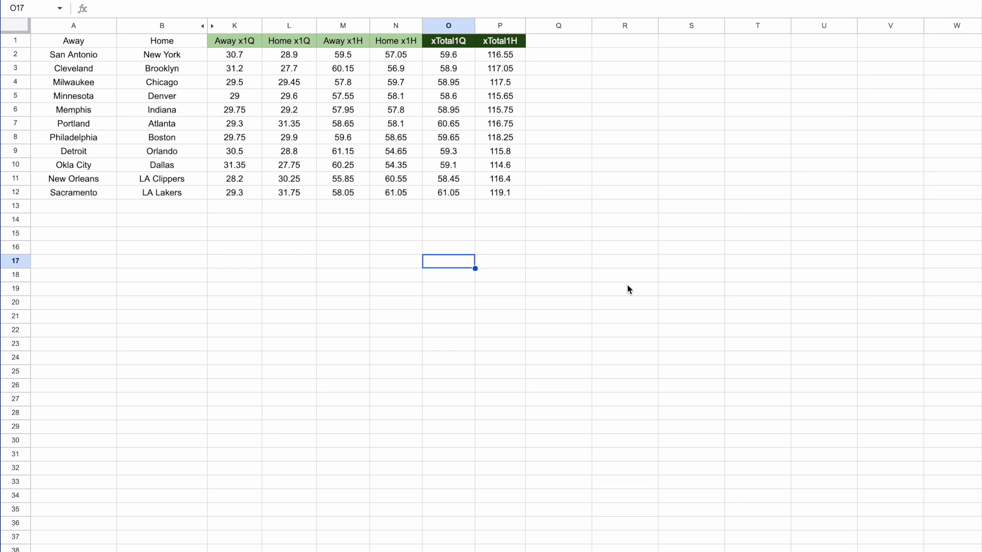
Copy the Mon, Mar 2 games from C12:E15 of the schedule and paste them into Today's Games starting at I3.
scroll(281, 537, "right", 2)
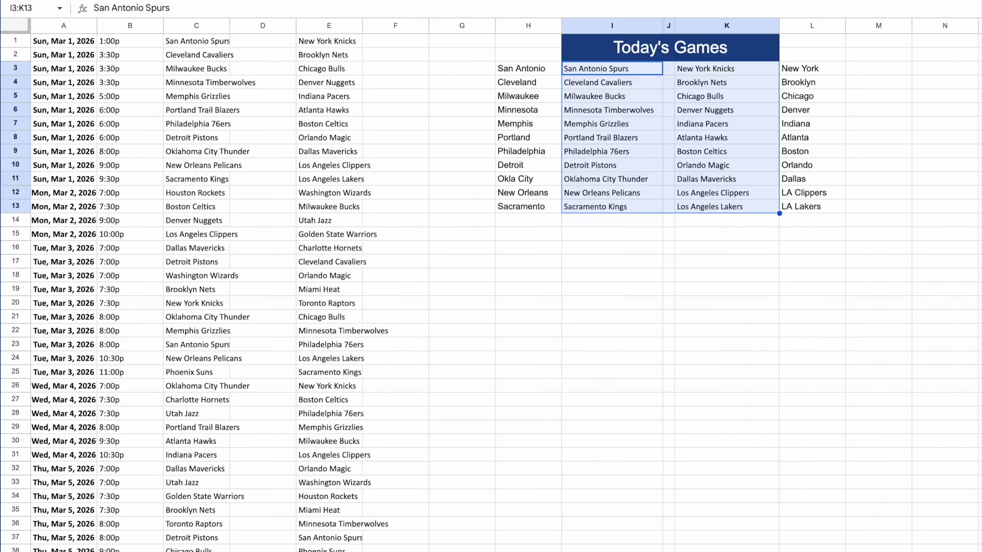
left_click(473, 293)
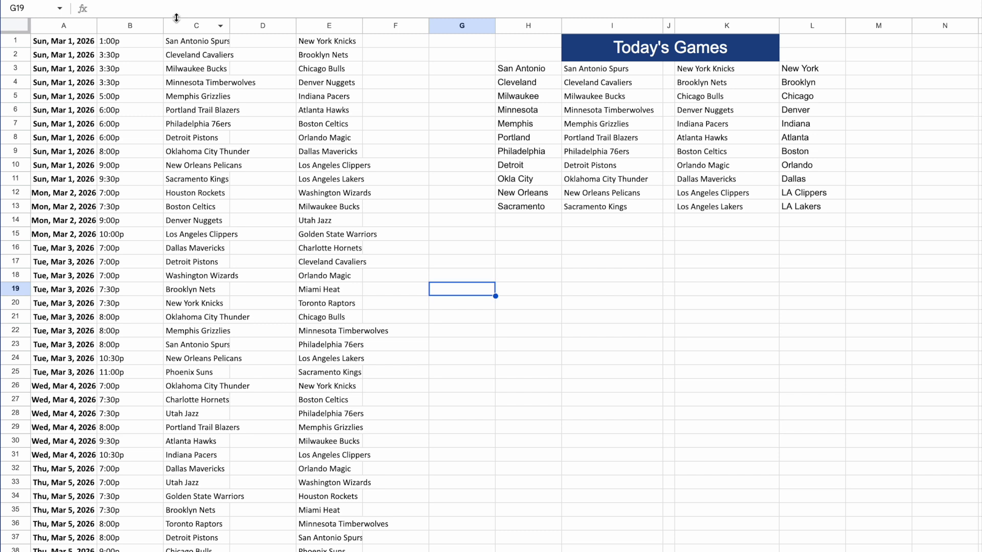
left_click(175, 197)
left_click_drag(210, 197, 323, 236)
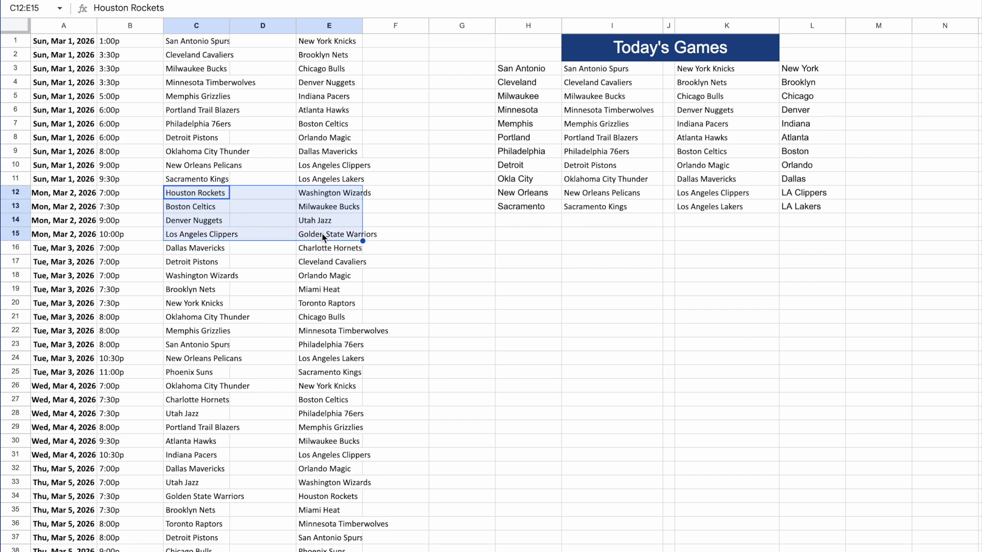
key("ctrl+c")
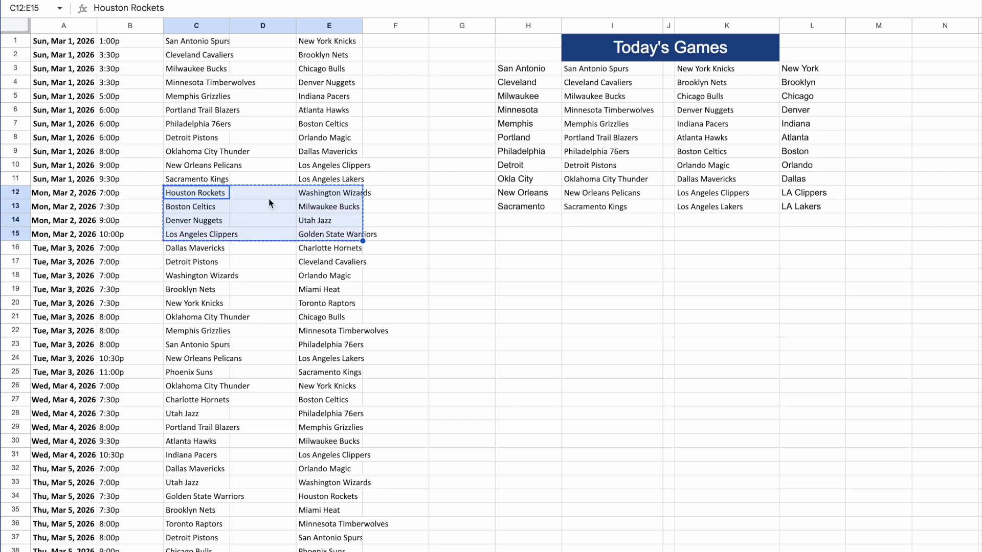
left_click(605, 75)
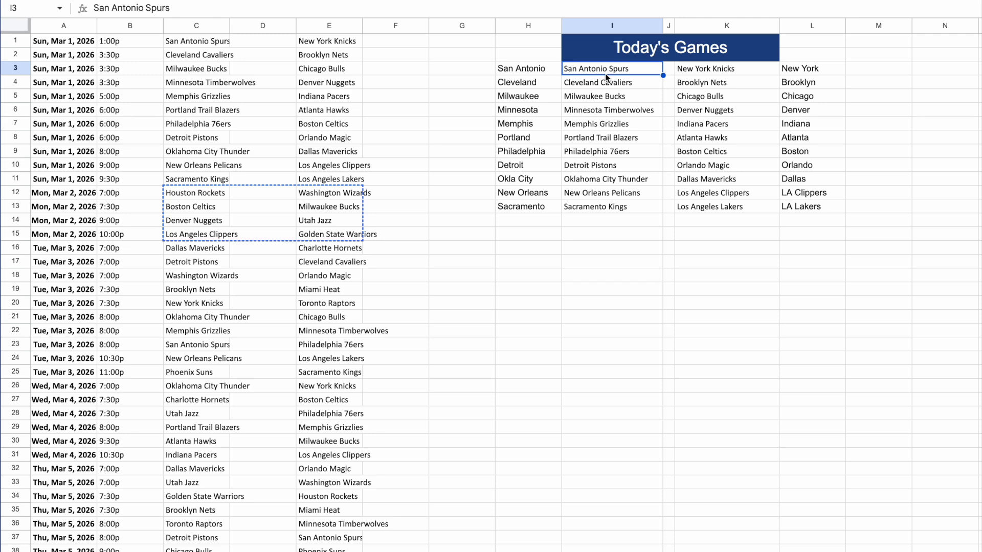
key("ctrl+v")
Clear the leftover games from I7:K15 in Today's Games and return to the model sheet.
scroll(608, 77, "down", 1)
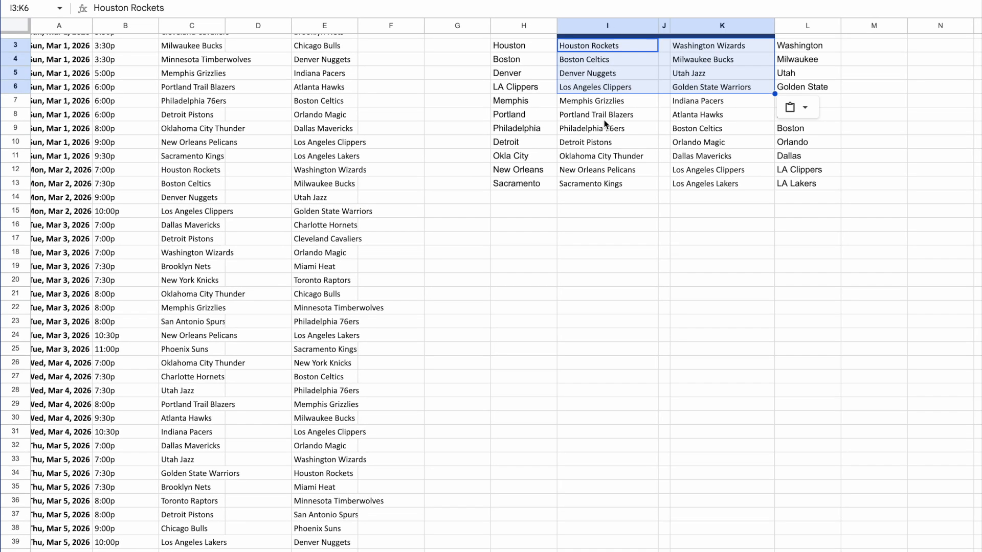
left_click_drag(599, 102, 694, 211)
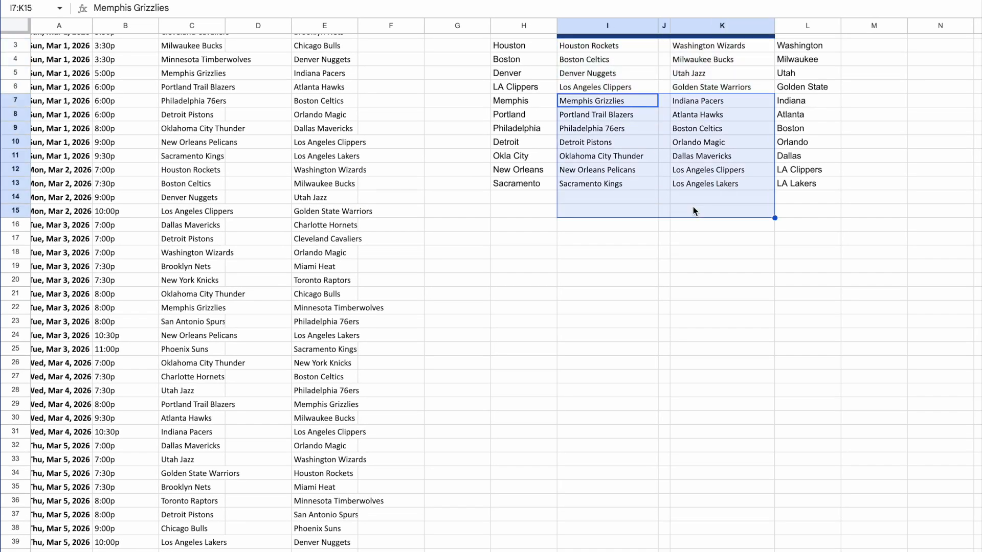
key("Delete")
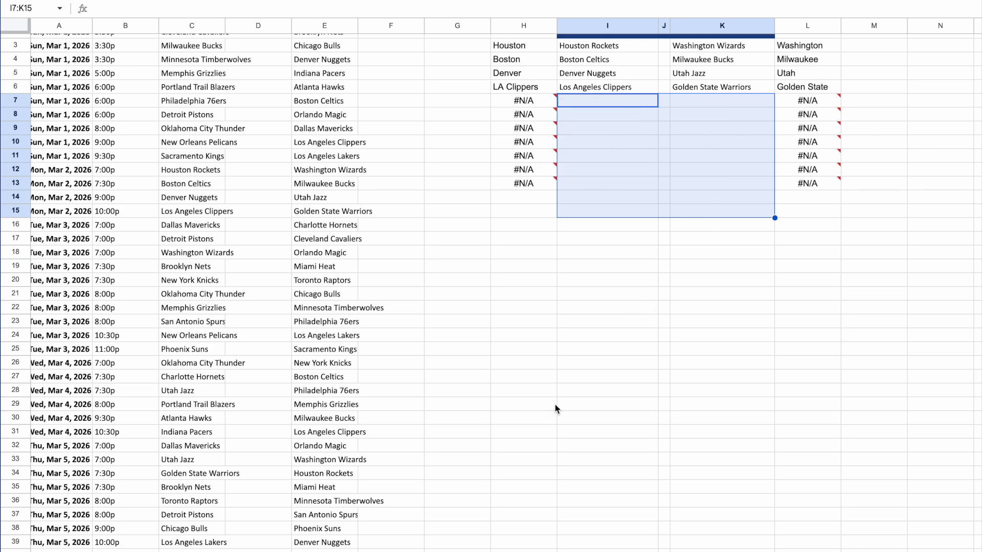
left_click(472, 551)
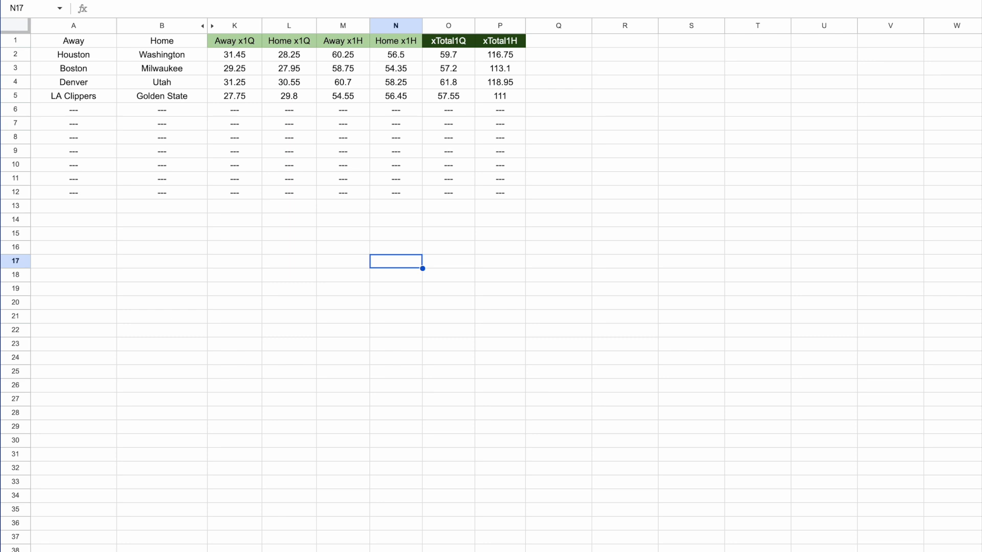